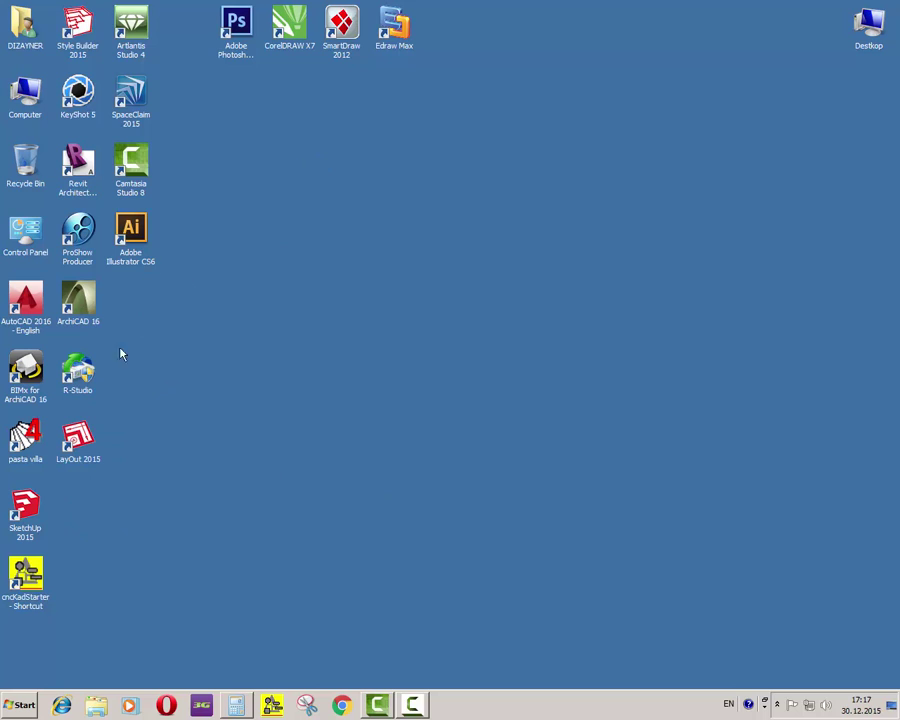
Step: Switch to Photoshop and create a new blank document from the Web preset at 1600 x 1200 pixels
click(226, 46)
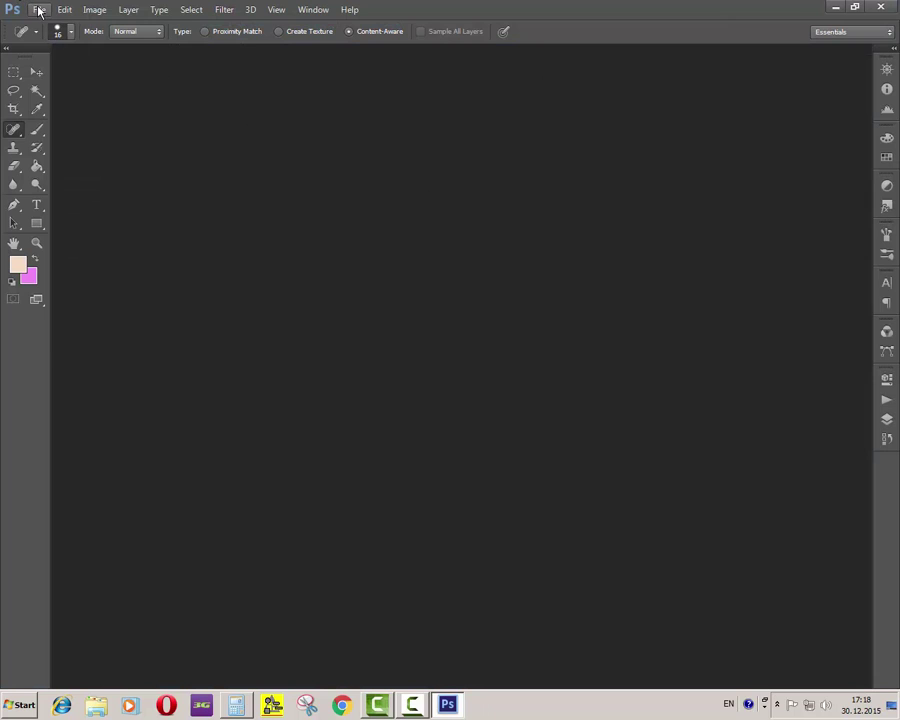
click(38, 9)
click(60, 28)
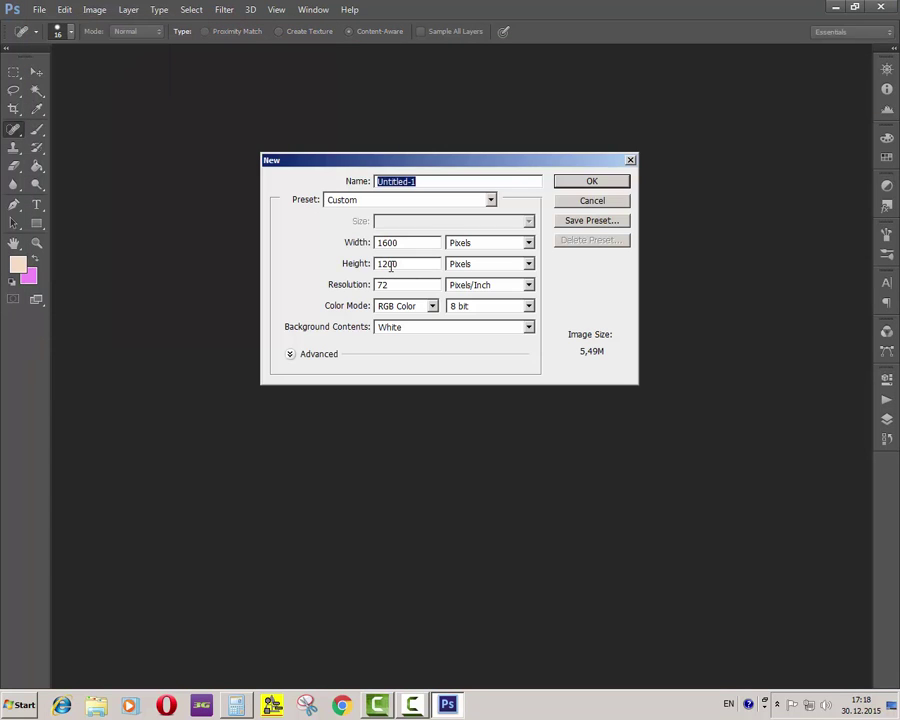
click(385, 204)
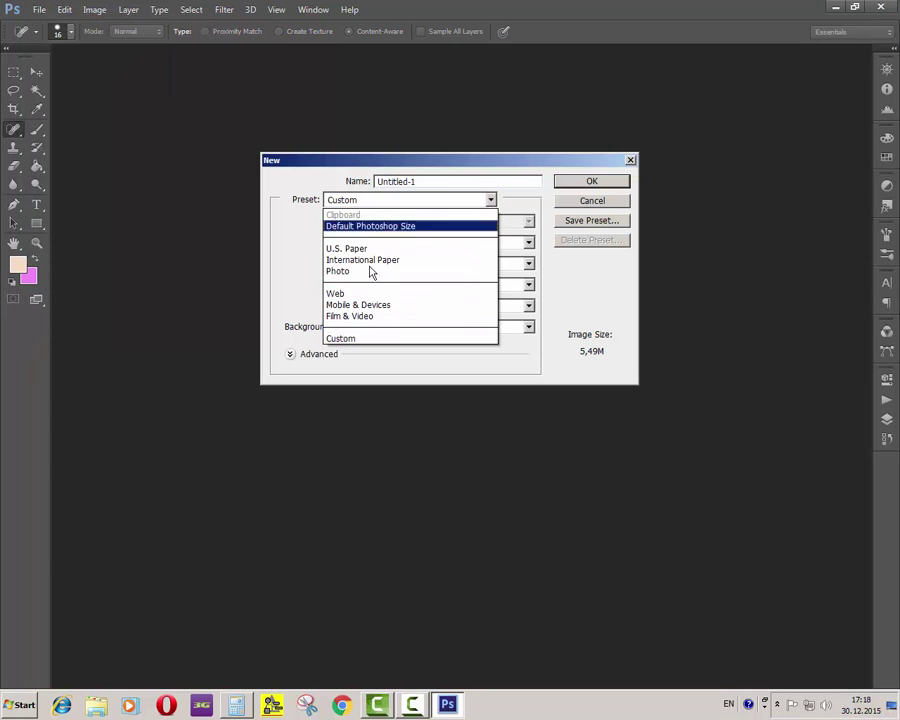
click(357, 295)
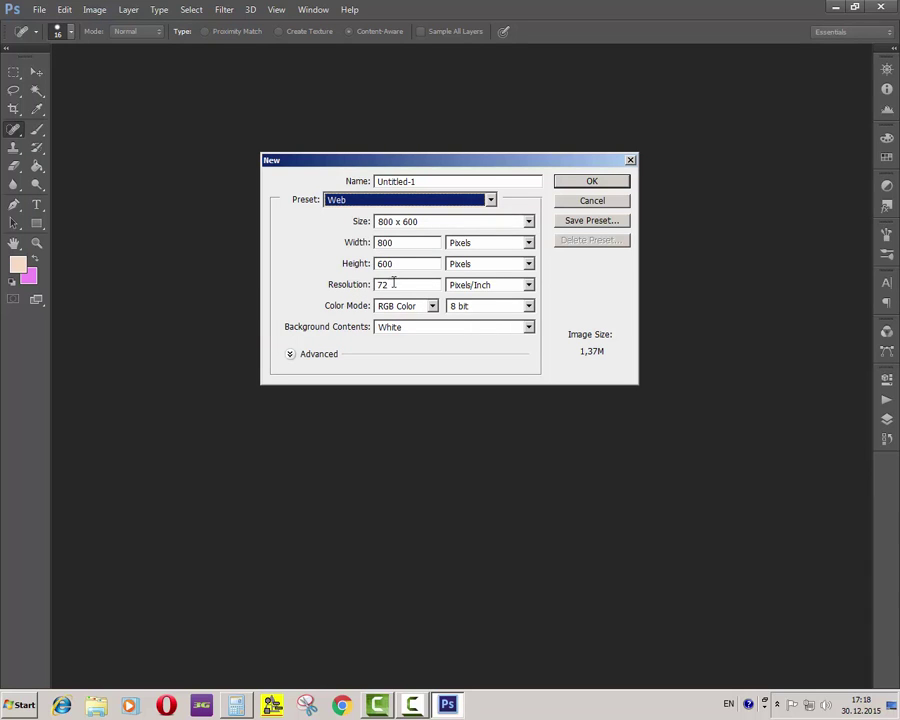
click(410, 227)
click(410, 281)
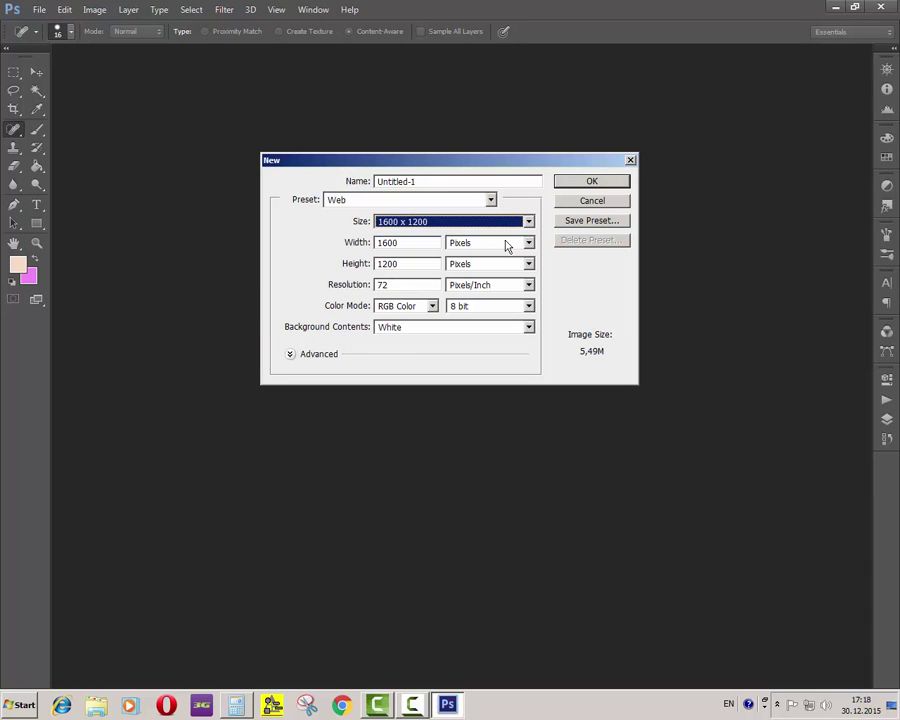
click(567, 186)
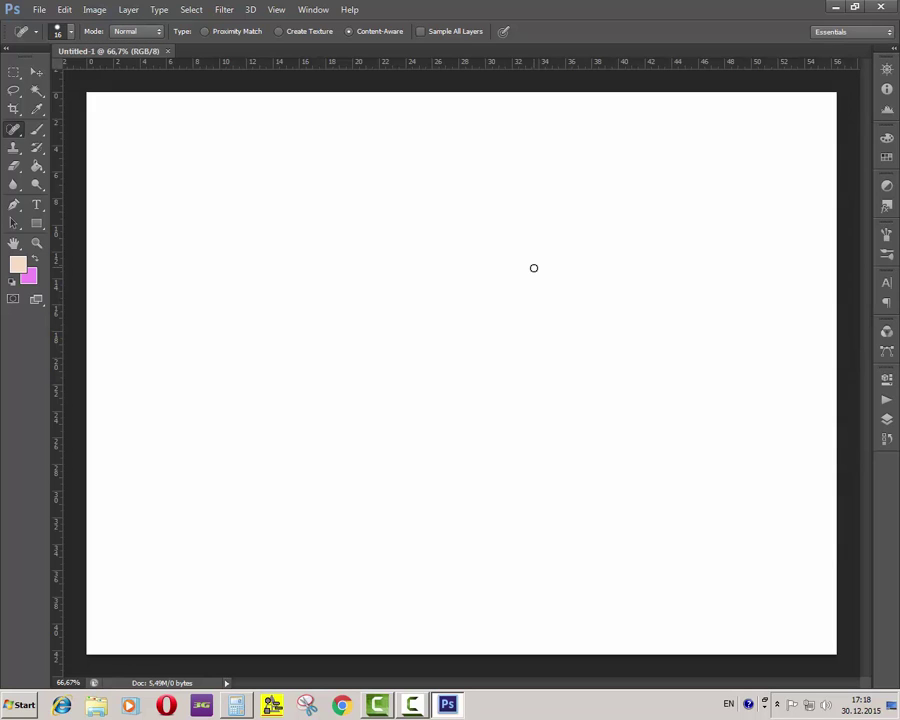
click(36, 72)
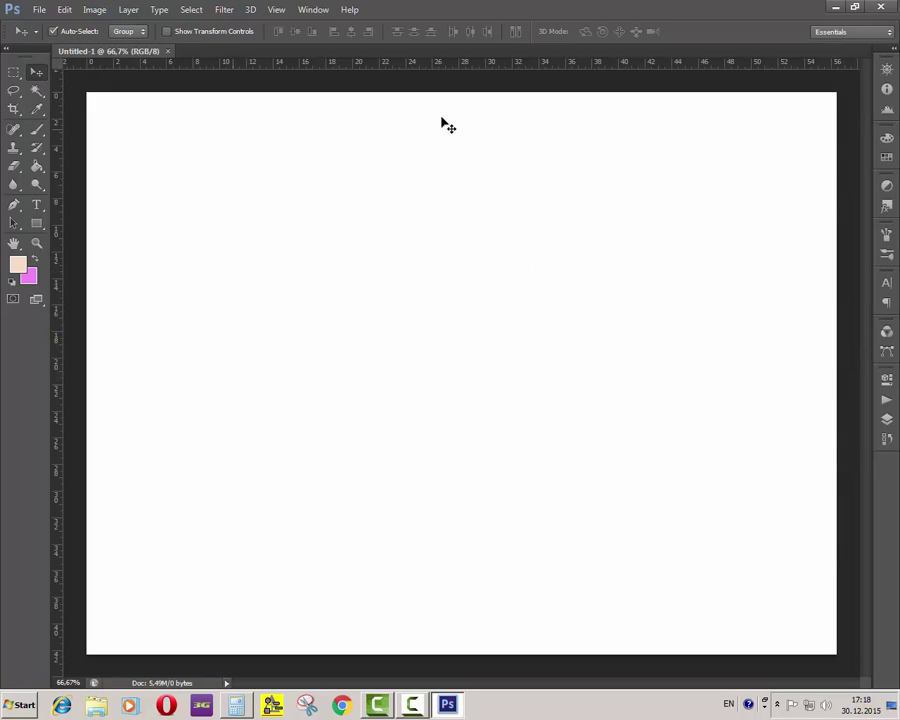
Step: Switch to the desktop and move the leke-cikarmak image into the empty area below the Photoshop shortcut
click(833, 9)
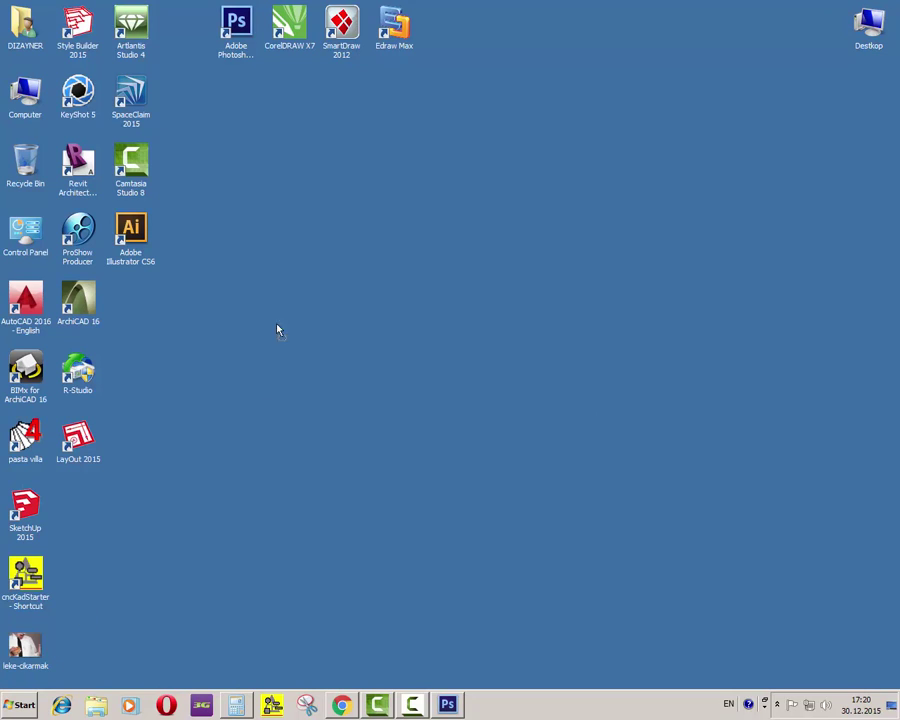
drag(278, 331, 236, 235)
click(304, 480)
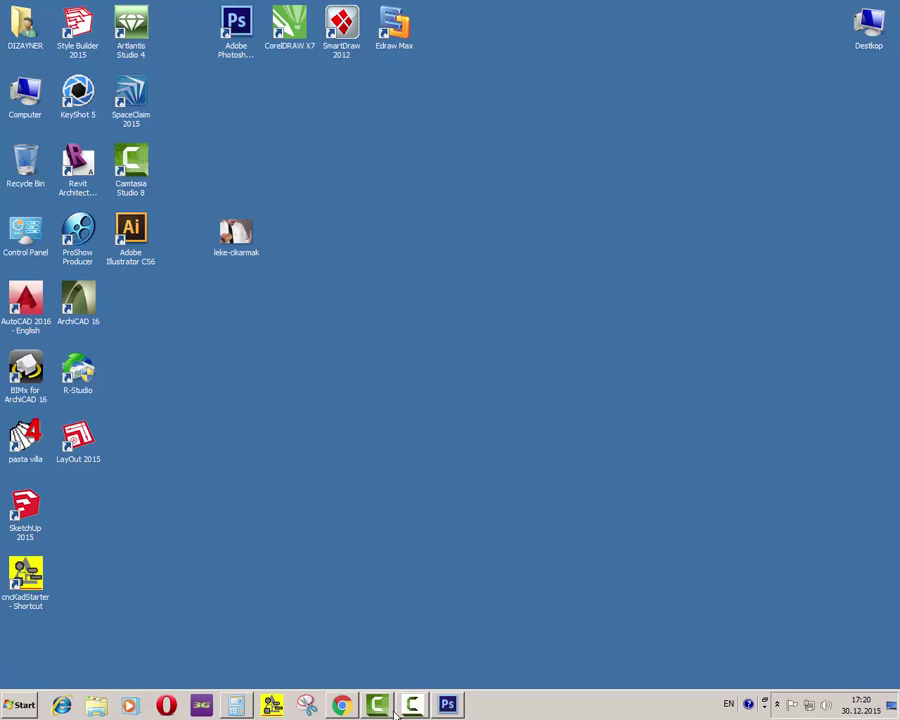
key(alt+Tab)
click(320, 8)
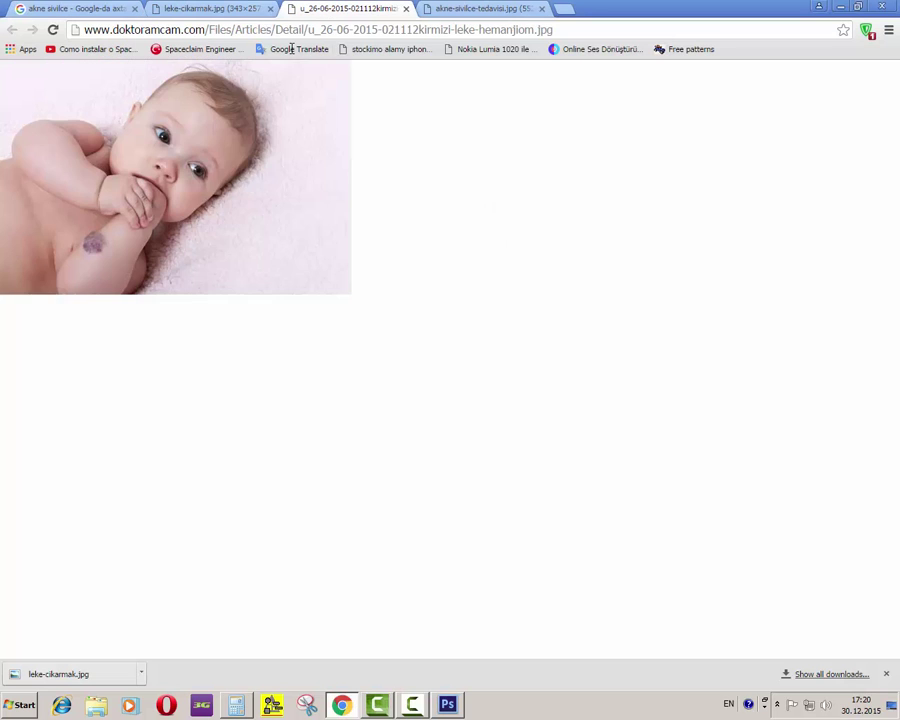
right_click(193, 165)
click(229, 188)
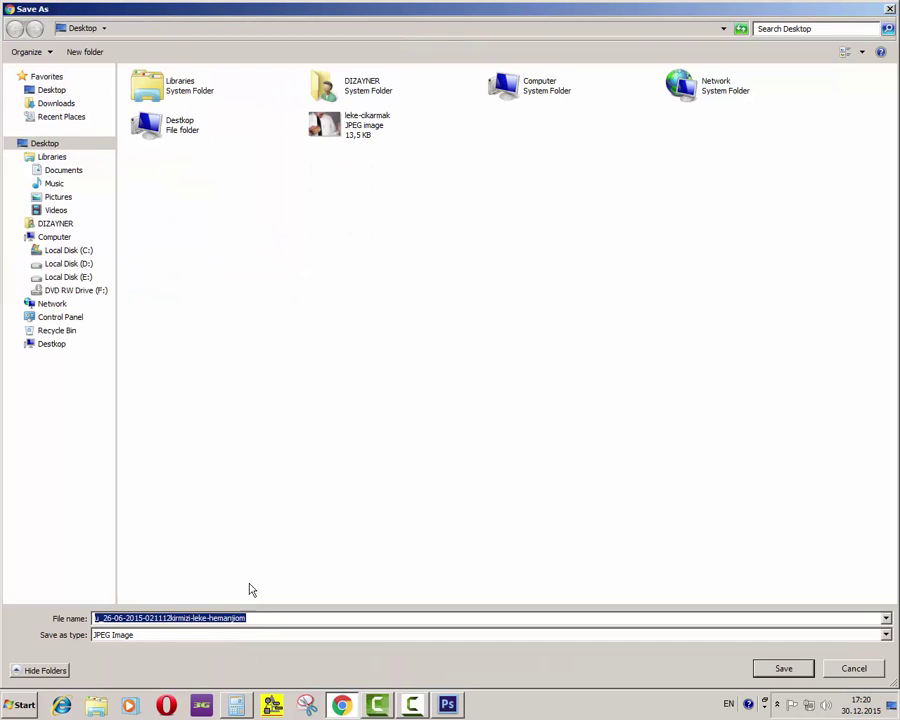
click(784, 668)
Step: Save the photo of the woman with facial acne to the Desktop as JPEG akne-sivilce-tedavisi
click(483, 9)
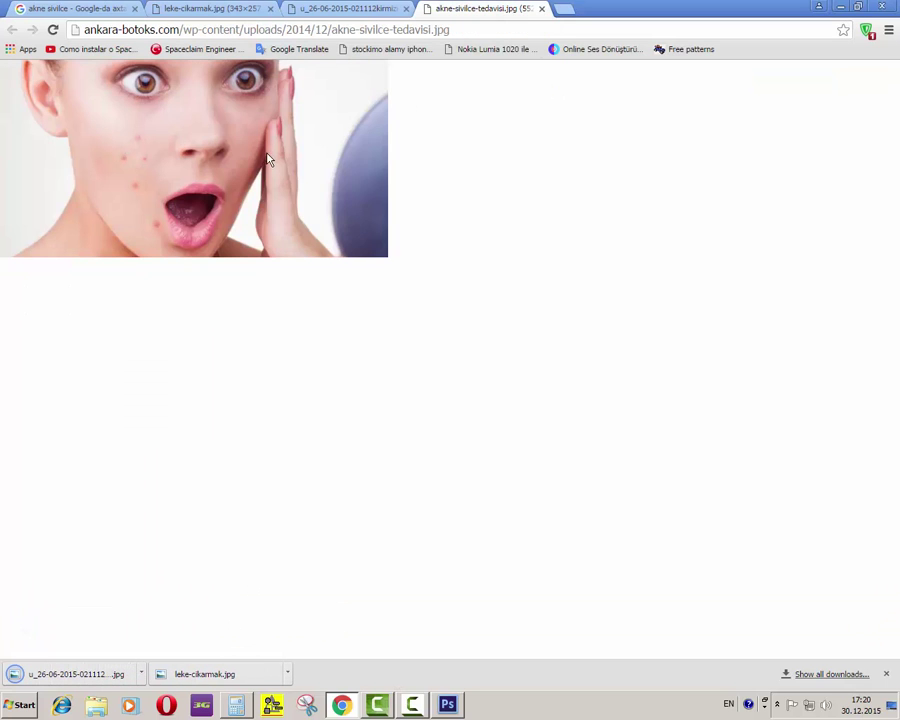
right_click(267, 157)
click(310, 178)
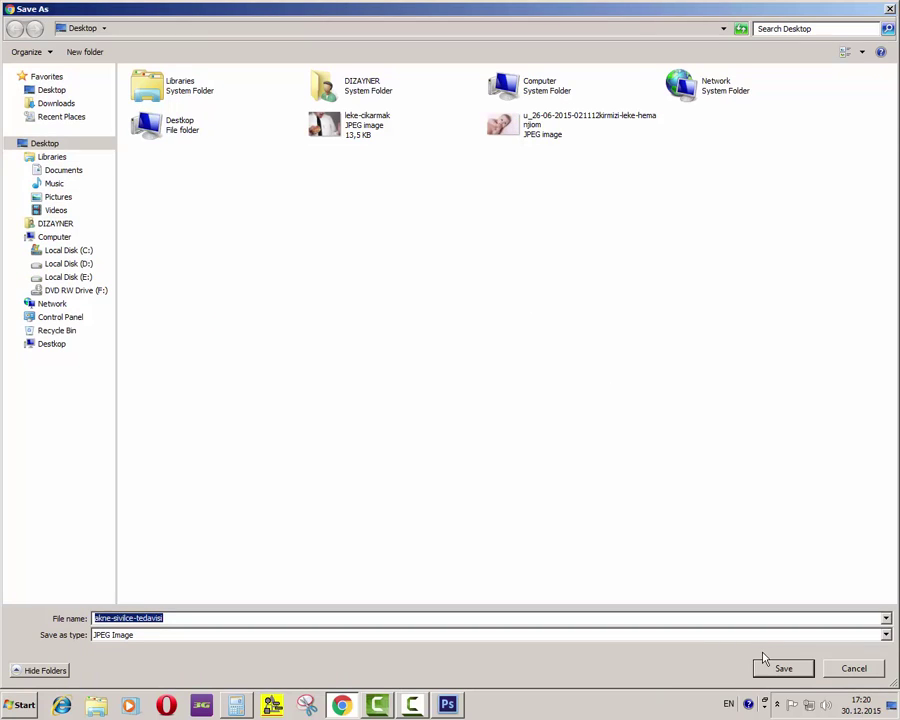
click(766, 667)
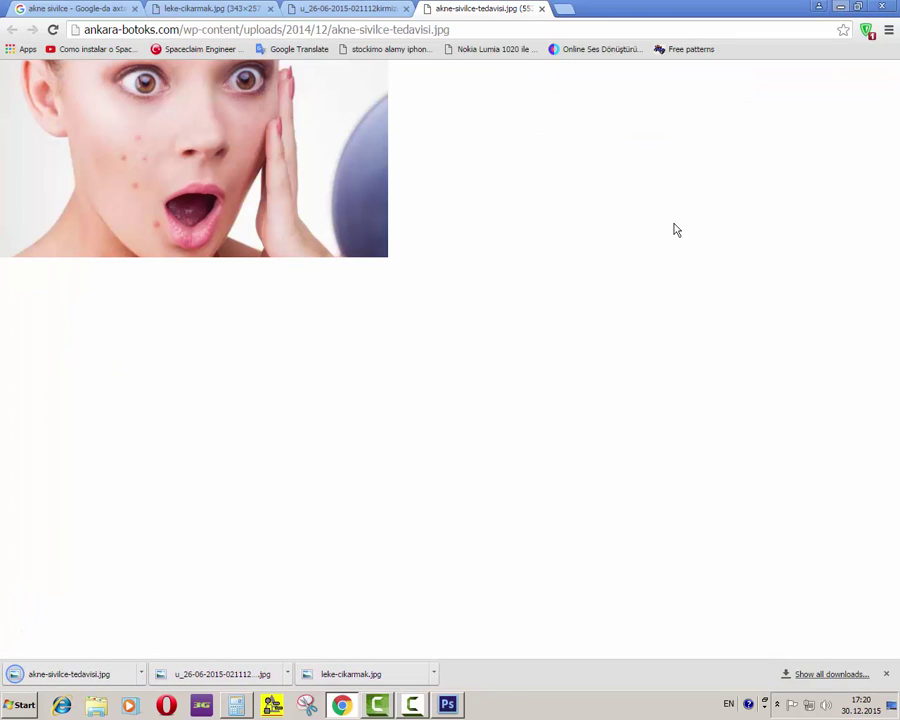
Step: Switch to the desktop and line up the akne-sivilce-tedavisi image and the baby photo below leke-cikarmak
key(super+d)
drag(98, 527, 256, 320)
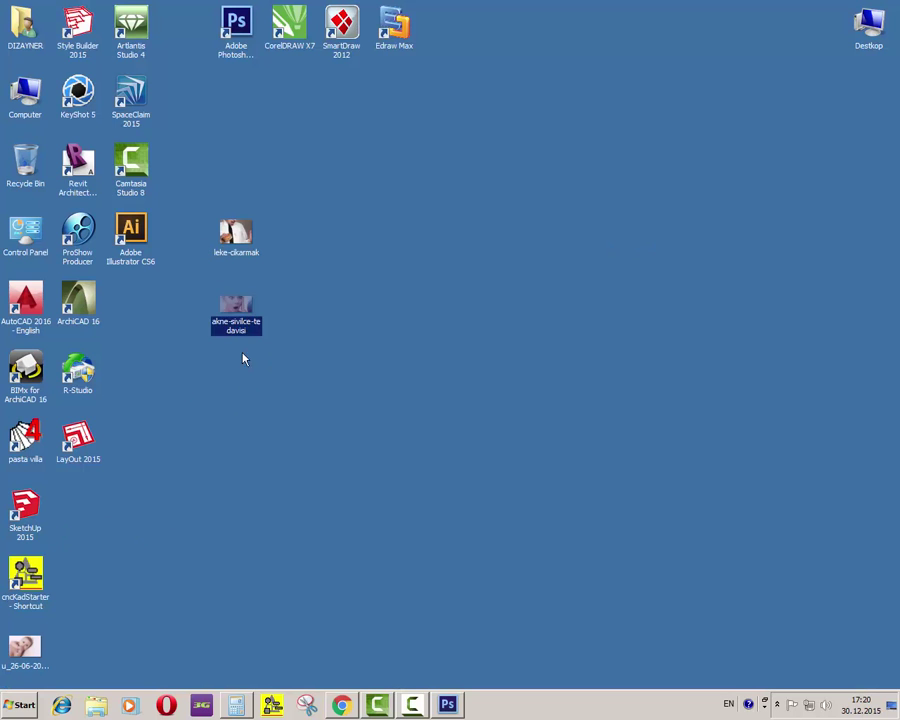
drag(25, 645, 238, 375)
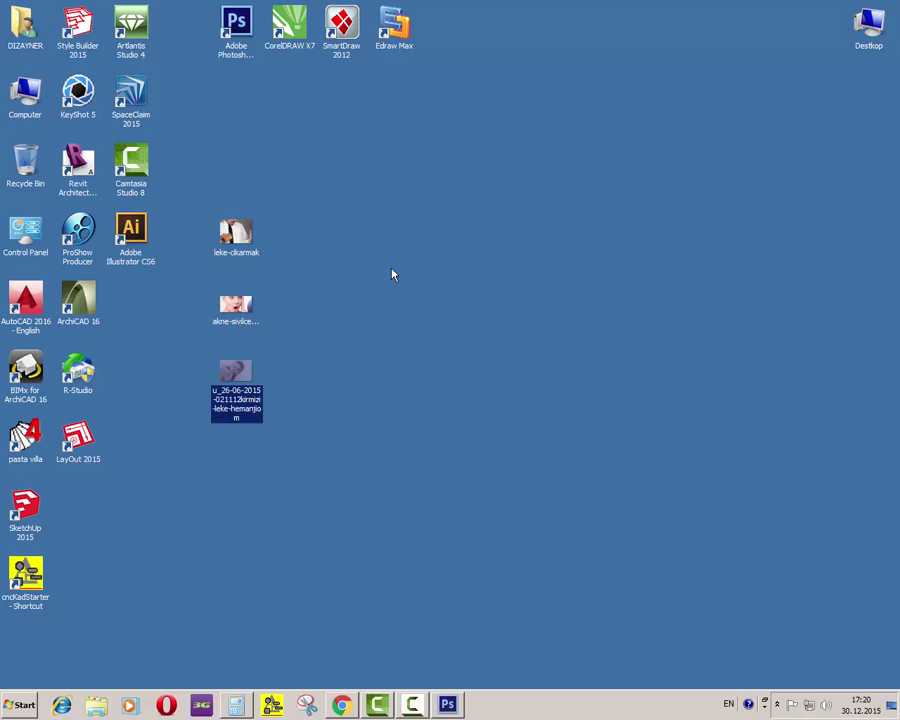
Step: Open leke-cikarmak.jpg from the desktop in Photoshop as a separate document
click(236, 235)
click(449, 705)
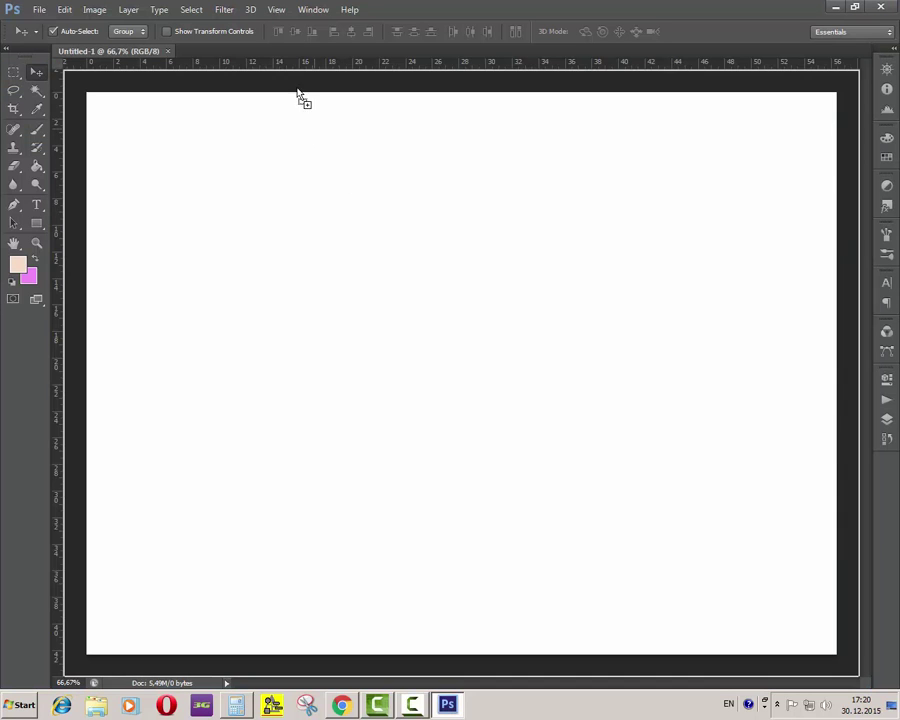
drag(266, 58, 266, 58)
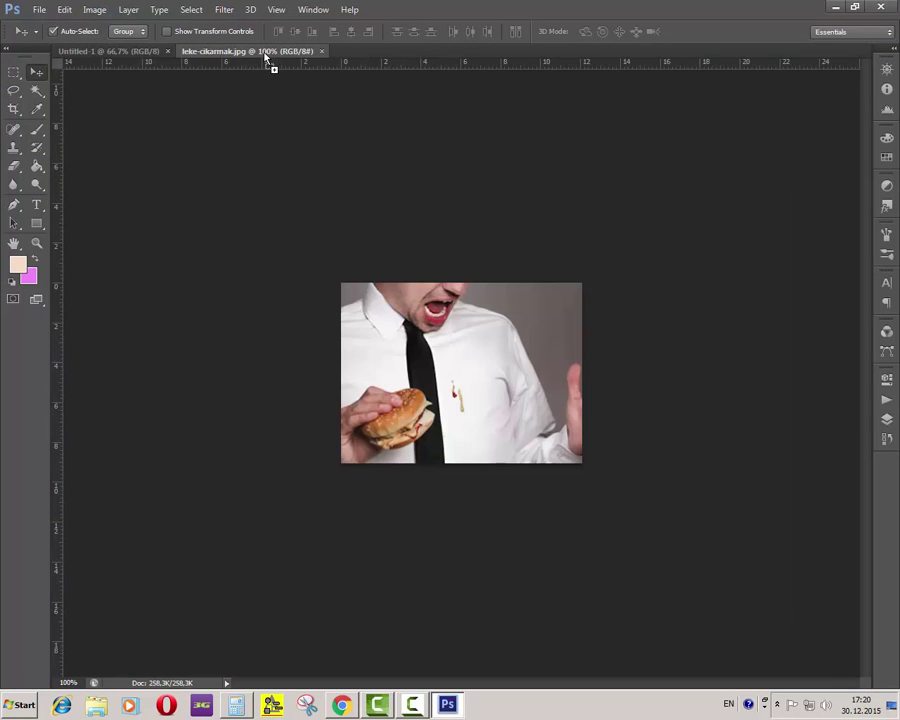
Step: Convert the Background of leke-cikarmak.jpg into a regular layer named Layer 0
click(886, 420)
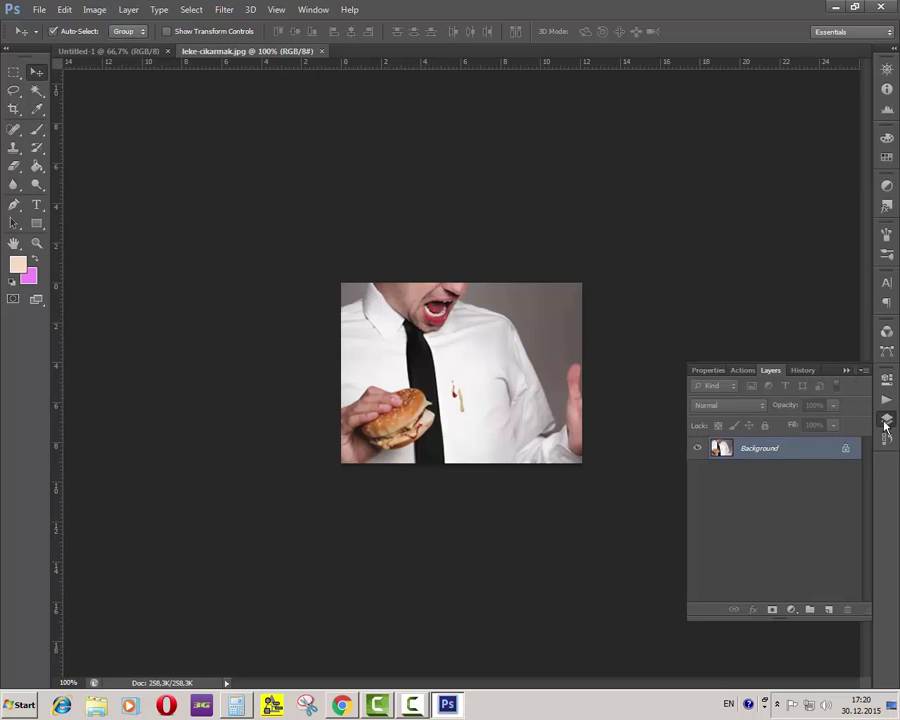
double_click(772, 449)
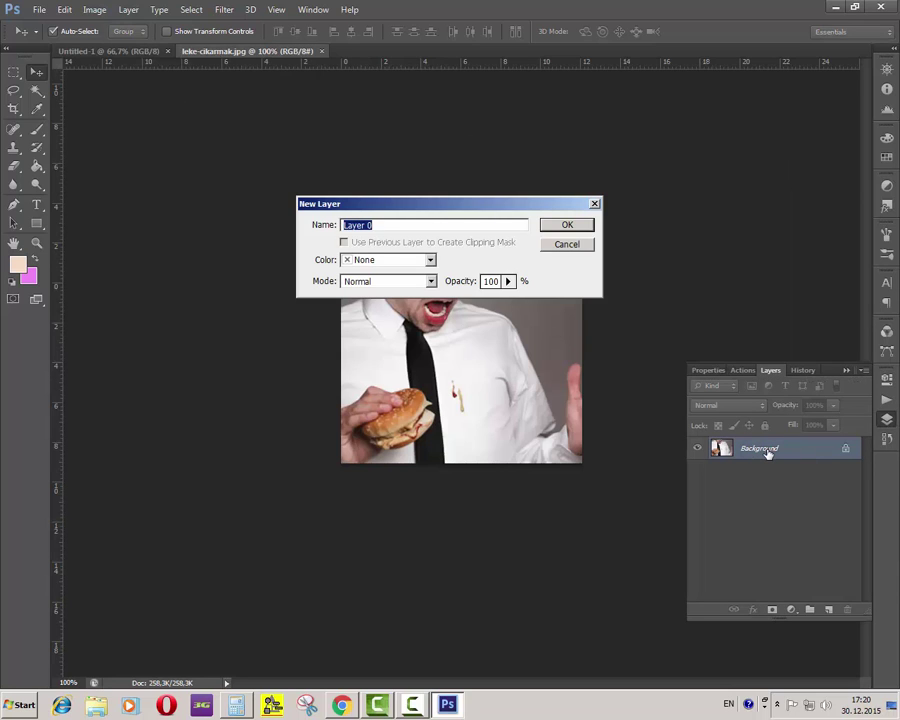
key(Return)
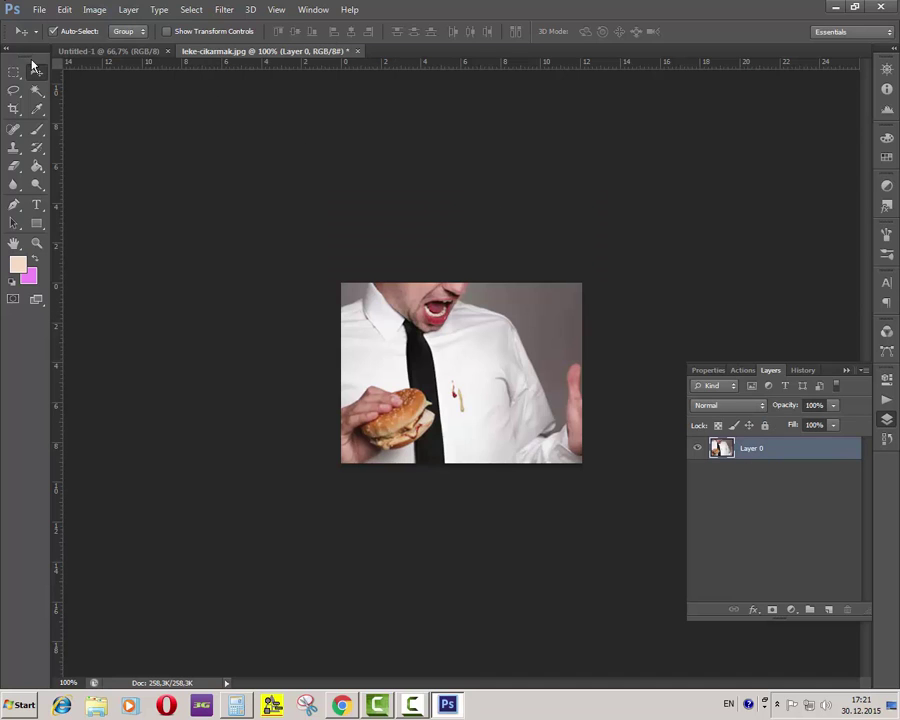
Step: Activate the Patch tool for retouching the food stains on the shirt front
drag(546, 411, 481, 390)
scroll(481, 390, up, 3)
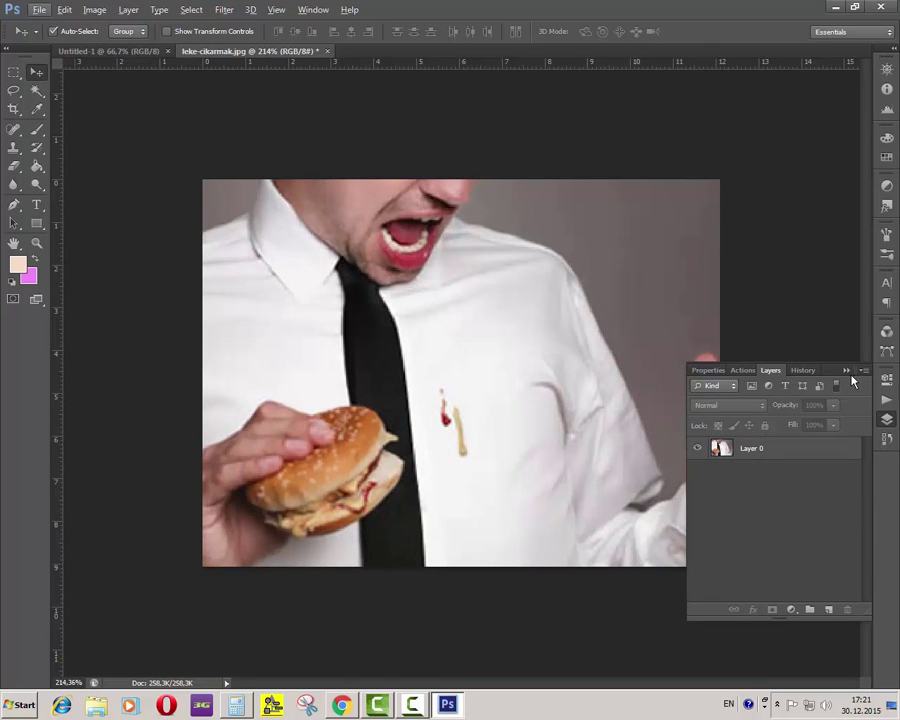
click(846, 370)
scroll(420, 307, up, 2)
scroll(456, 430, up, 4)
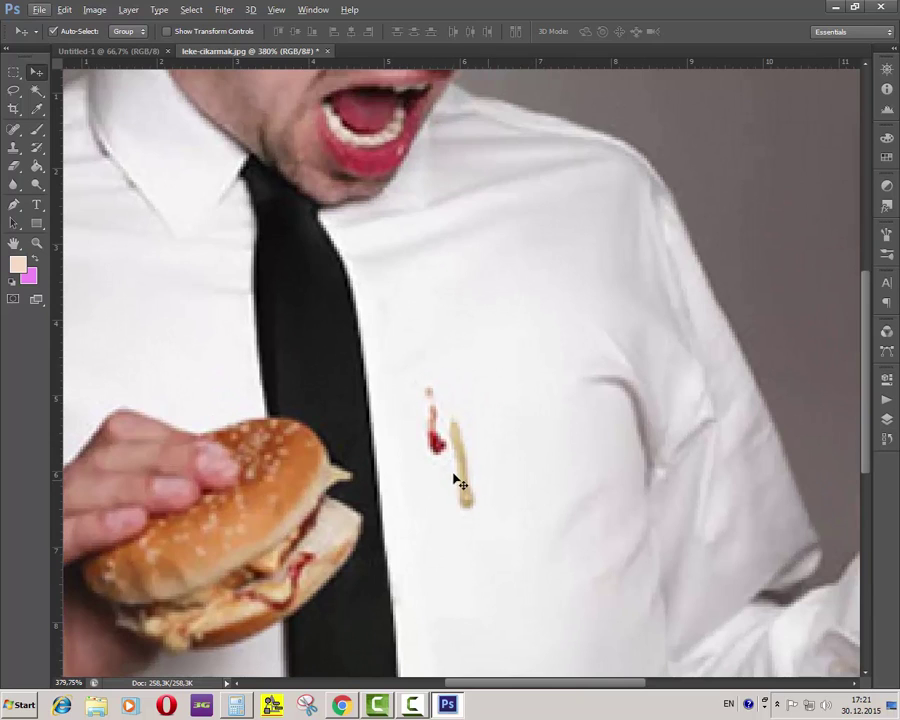
click(18, 137)
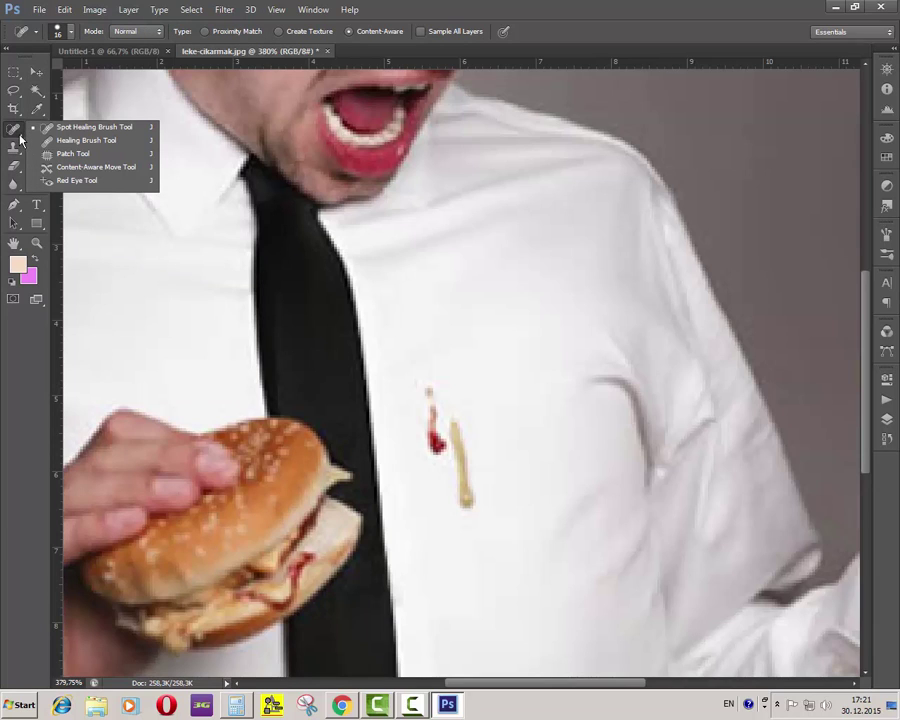
click(73, 155)
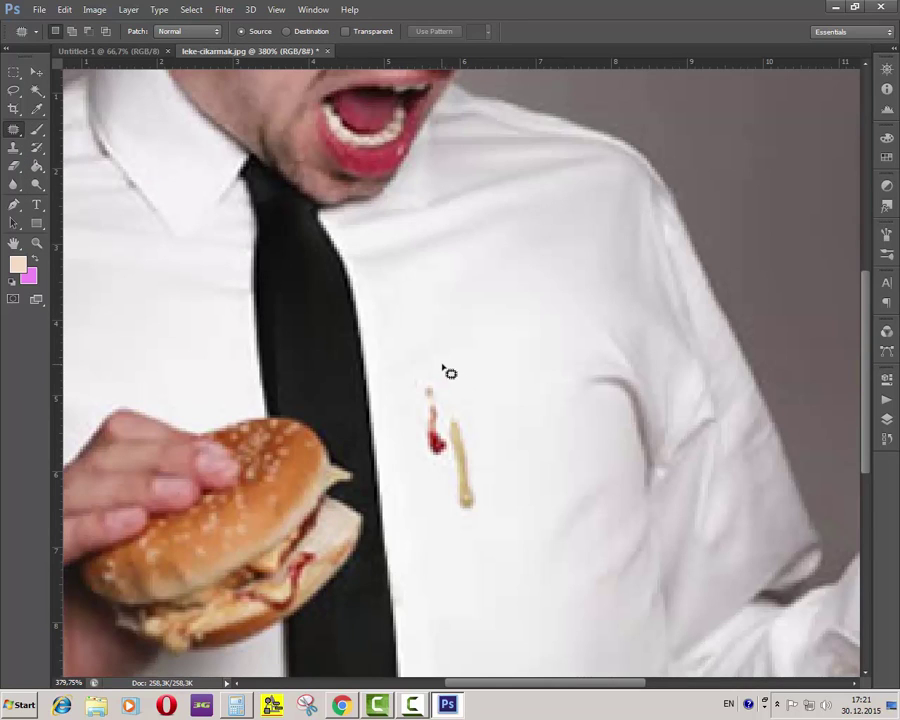
Step: Try to outline and patch the ketchup and mustard stains on the white shirt
mouse_move(443, 367)
mouse_down()
mouse_move(488, 441)
mouse_move(498, 491)
mouse_move(491, 520)
mouse_move(449, 523)
mouse_move(416, 486)
mouse_move(409, 423)
mouse_move(445, 368)
mouse_up()
click(450, 402)
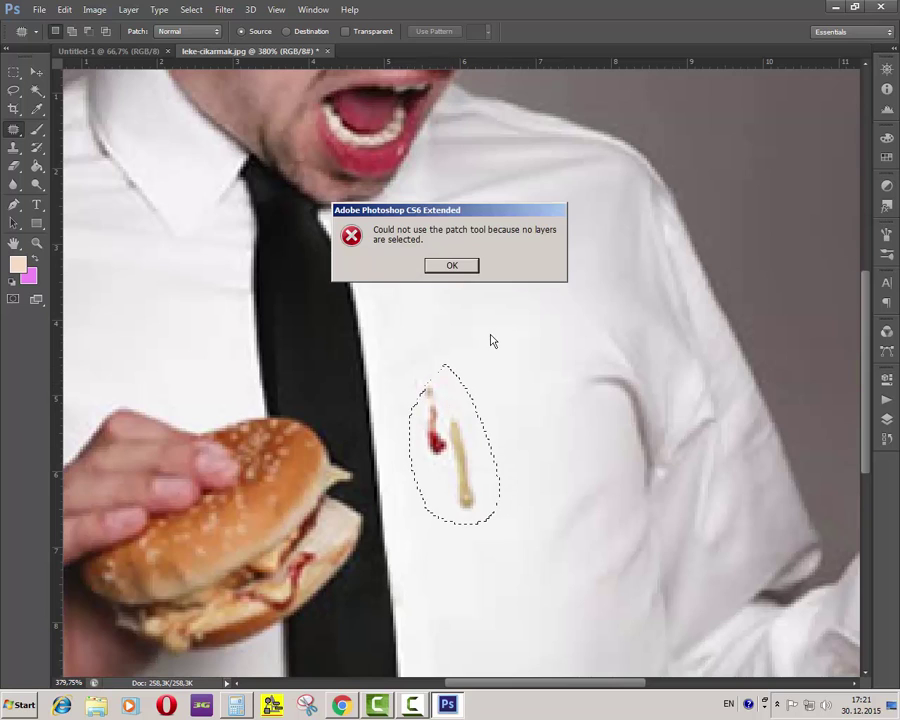
click(472, 270)
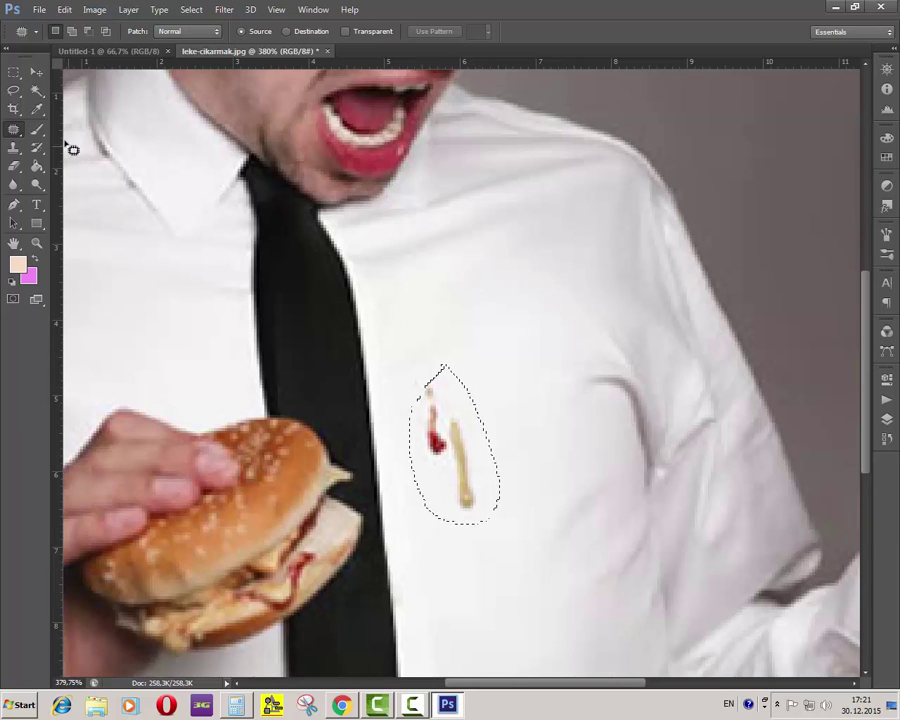
click(518, 382)
Step: Select Layer 0 and patch the outlined ketchup and mustard stains with clean fabric from the nearby shirt area
click(886, 419)
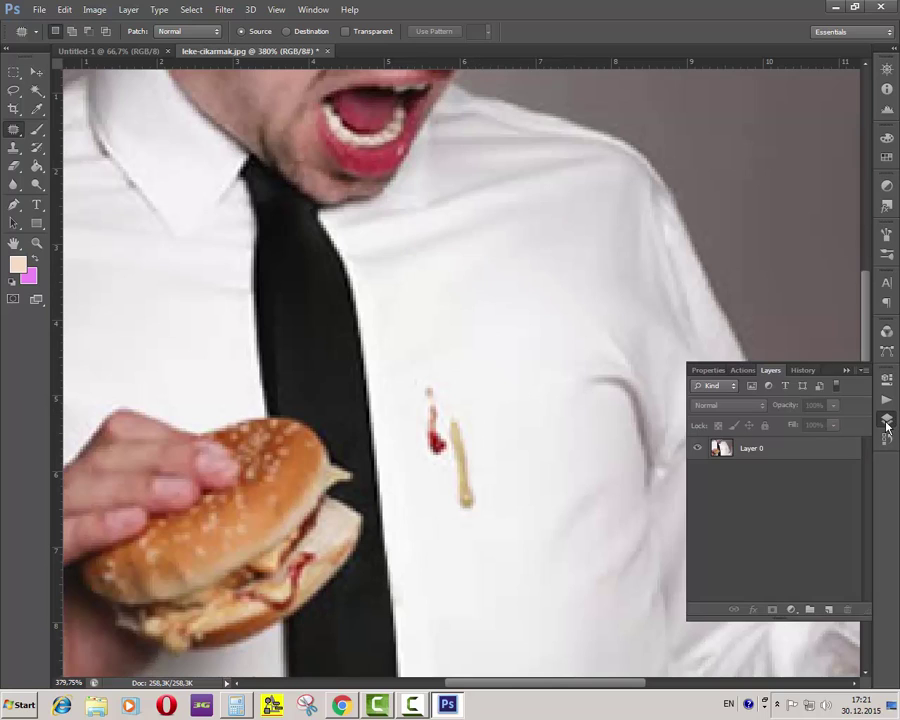
click(752, 451)
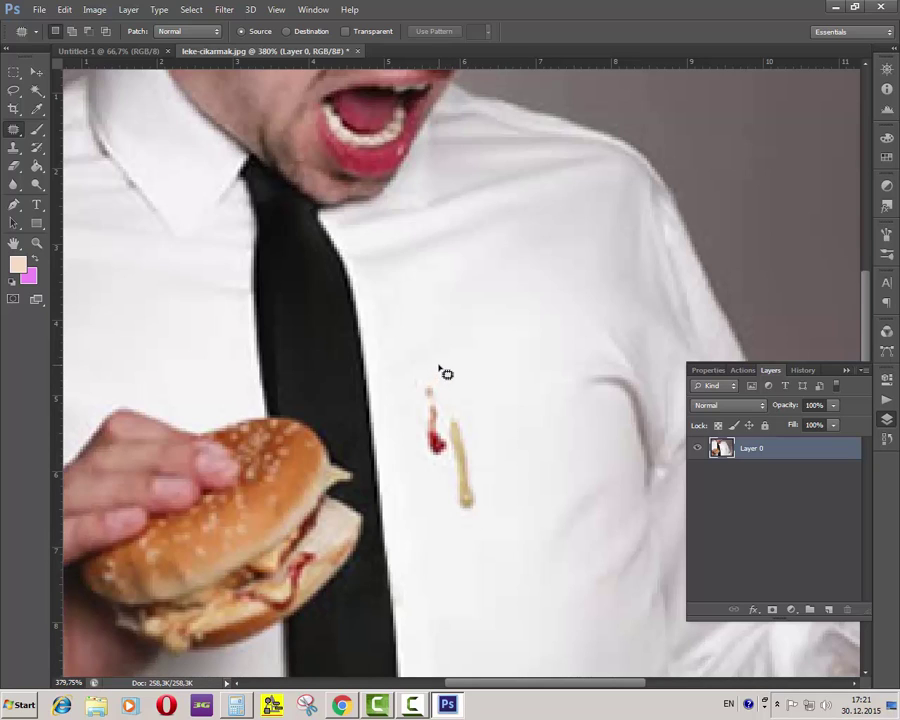
mouse_move(462, 381)
mouse_down()
mouse_move(502, 479)
mouse_move(493, 541)
mouse_move(422, 520)
mouse_move(391, 439)
mouse_move(397, 377)
mouse_move(435, 367)
mouse_move(472, 397)
mouse_move(522, 332)
mouse_up()
click(531, 397)
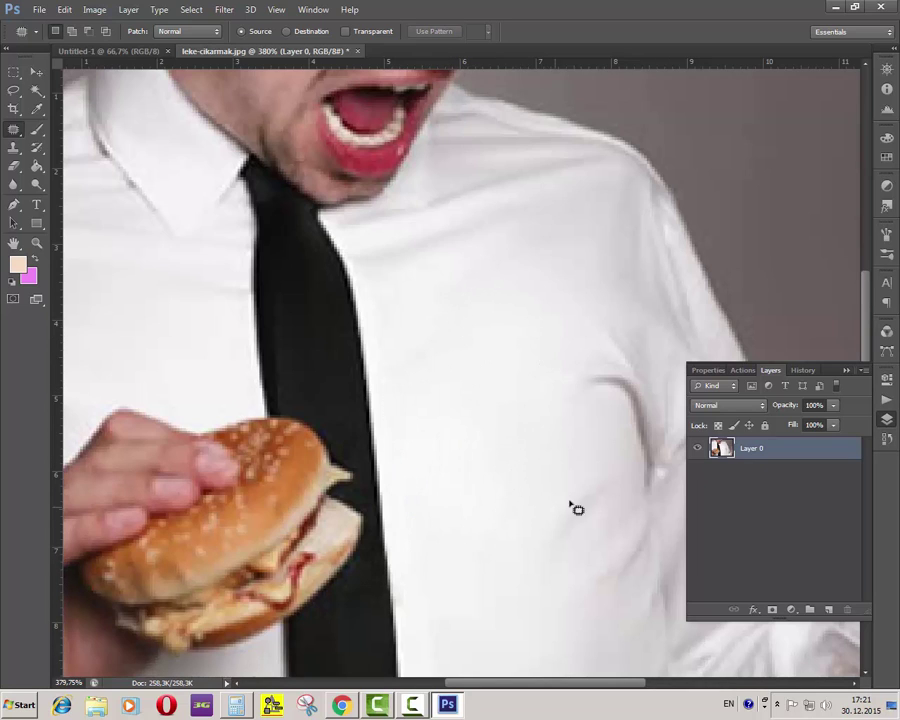
click(35, 75)
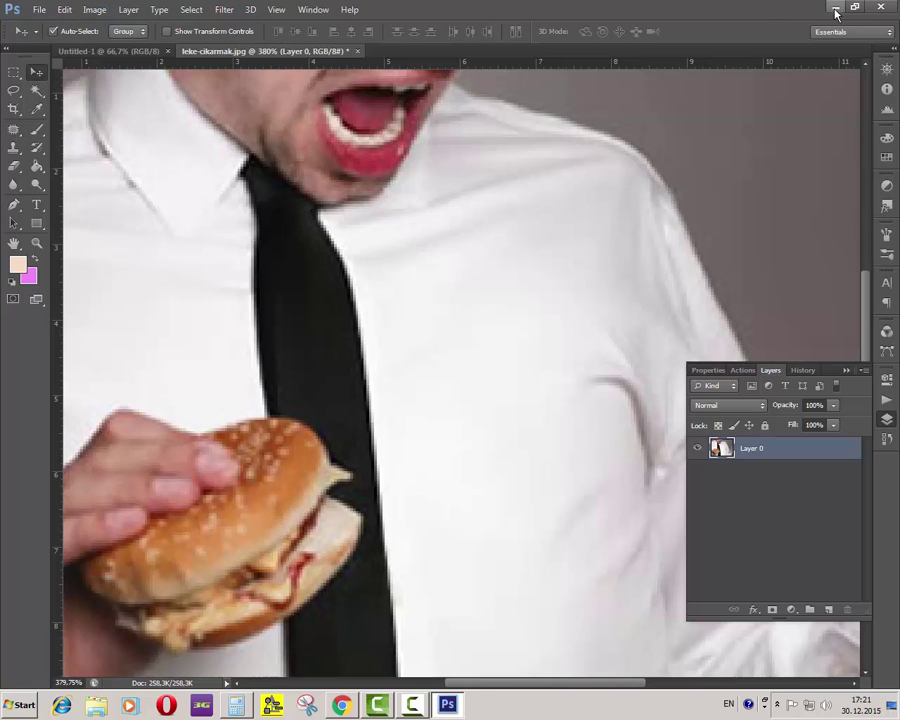
Step: Open akne-sivilce-tedavisi.jpg from the desktop in Photoshop as its own document
key(super+d)
click(242, 313)
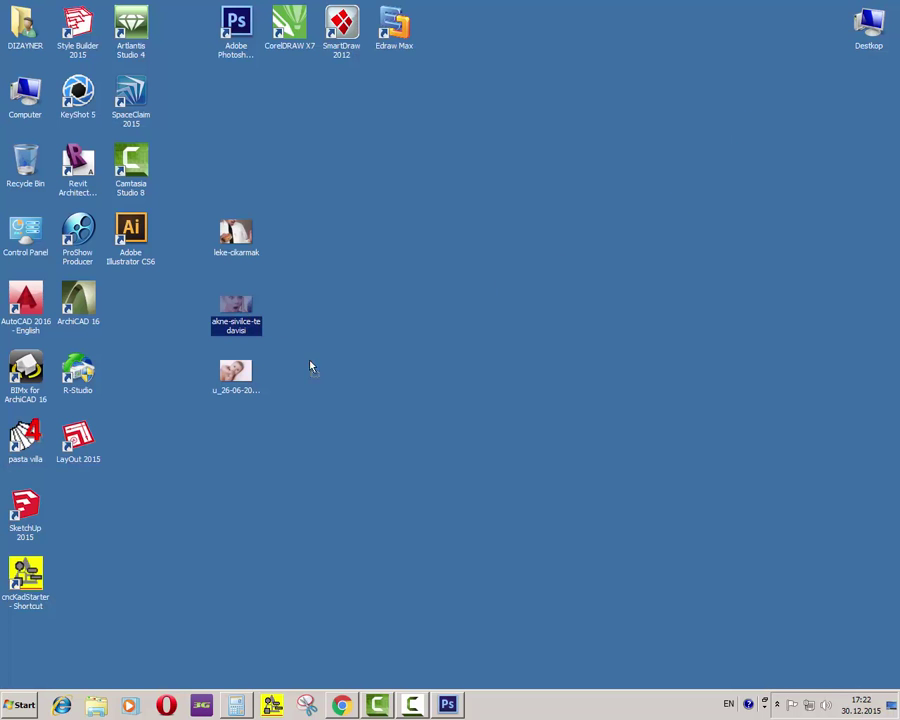
click(447, 706)
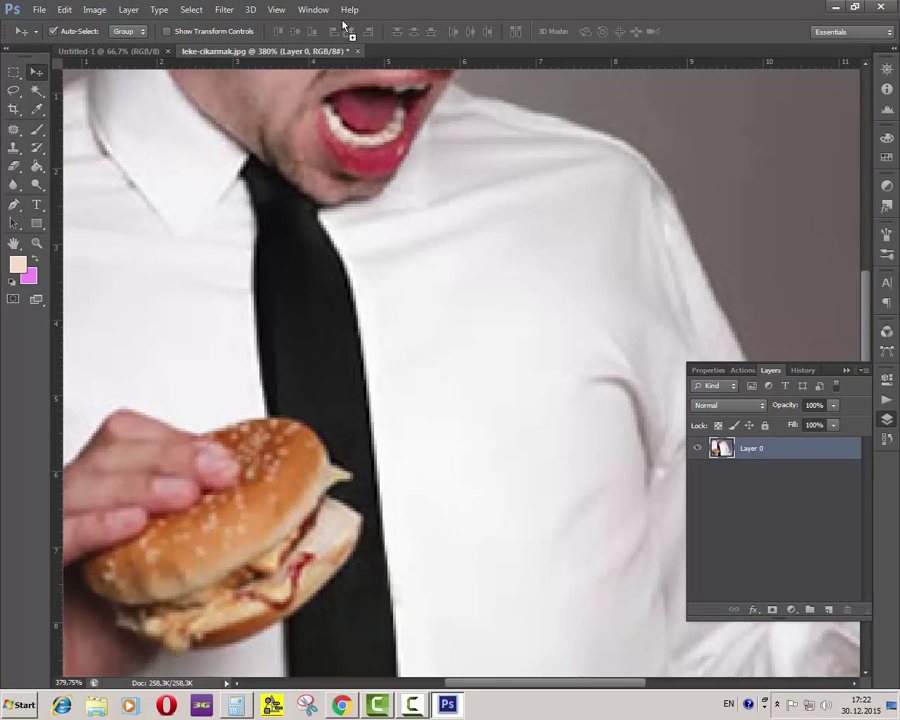
drag(402, 60, 404, 63)
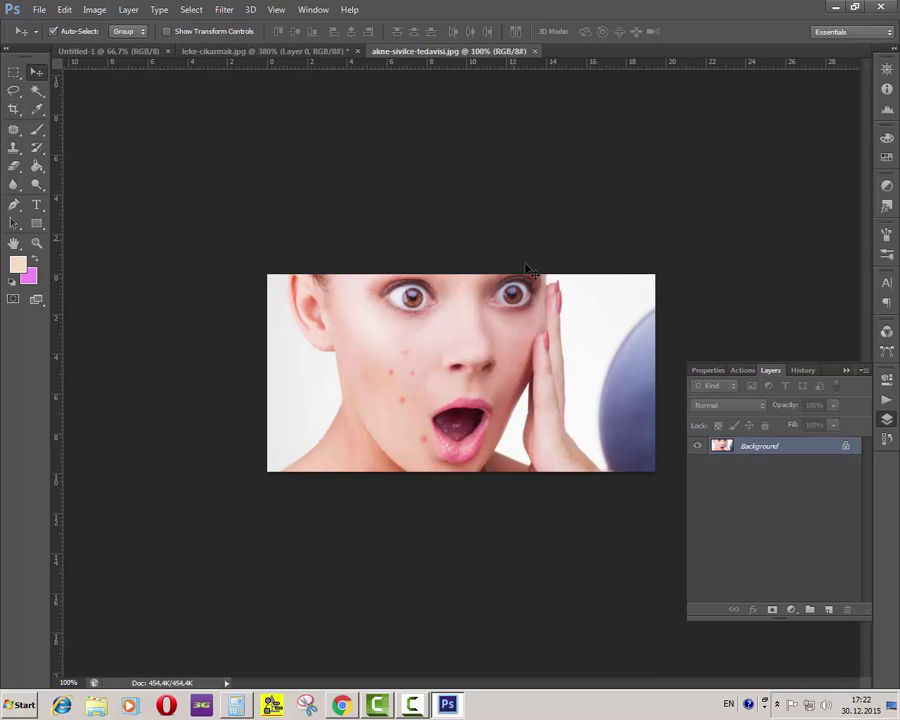
Step: Convert the locked Background of the acne photo into the regular layer Layer 0
double_click(752, 451)
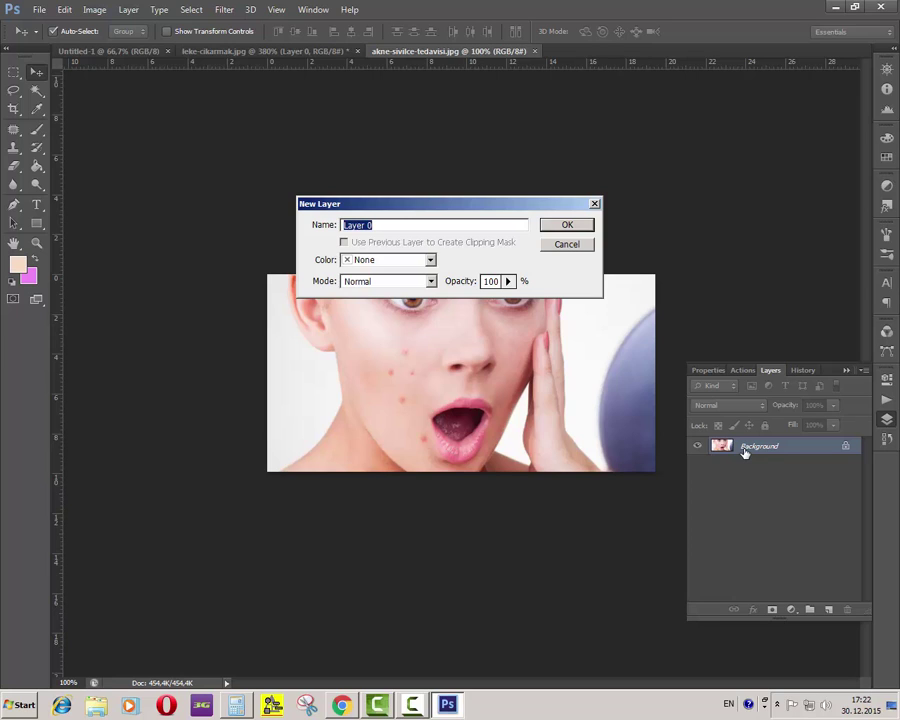
key(Return)
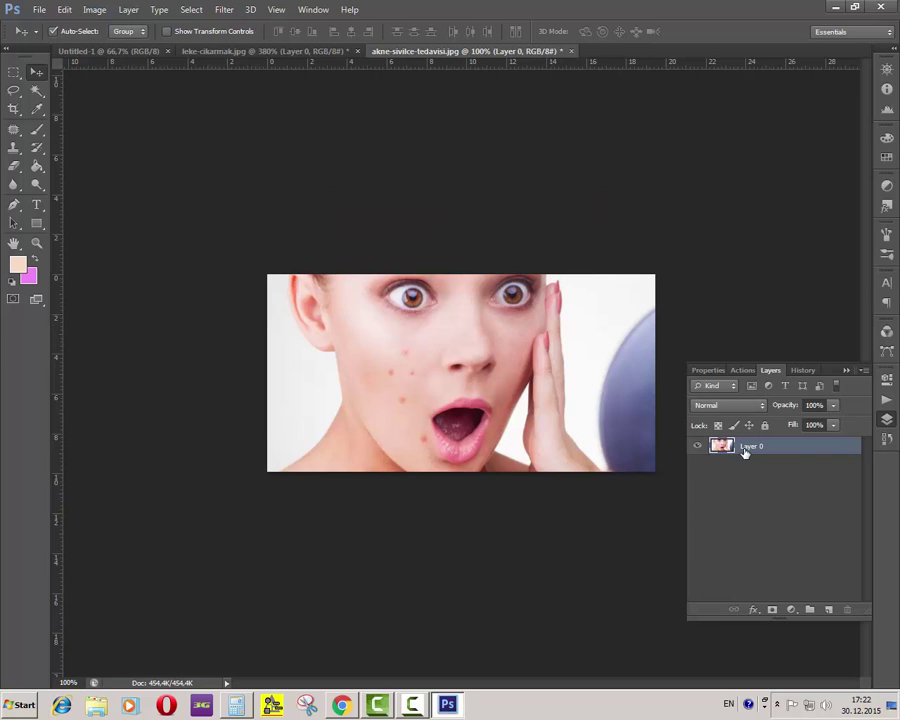
click(856, 370)
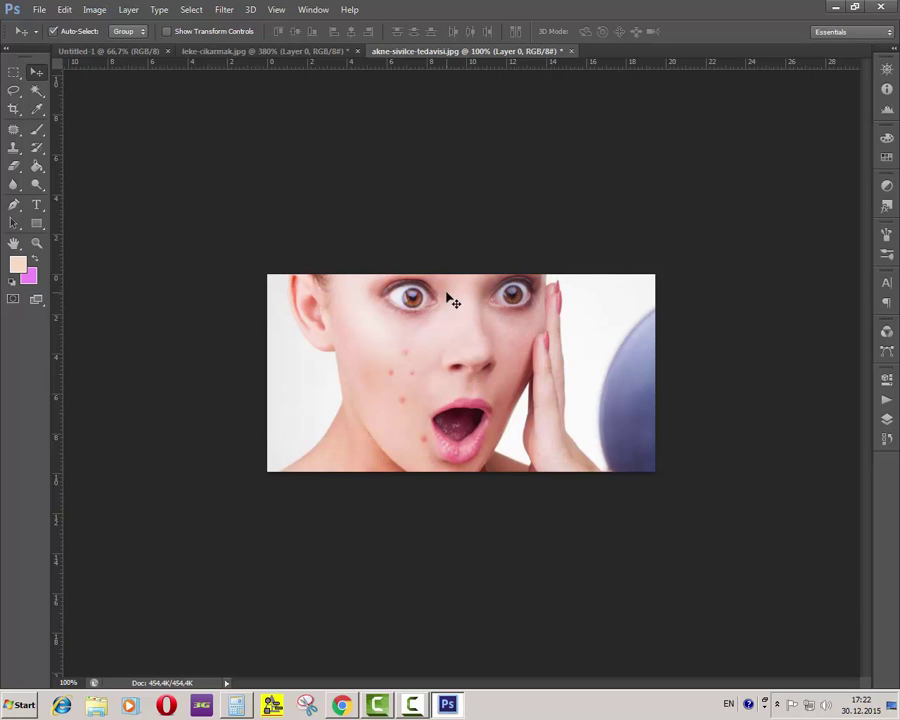
Step: Patch the uppermost pimple on the woman's cheek with clear skin just beside it, using the Patch tool
click(14, 130)
scroll(426, 402, up, 2)
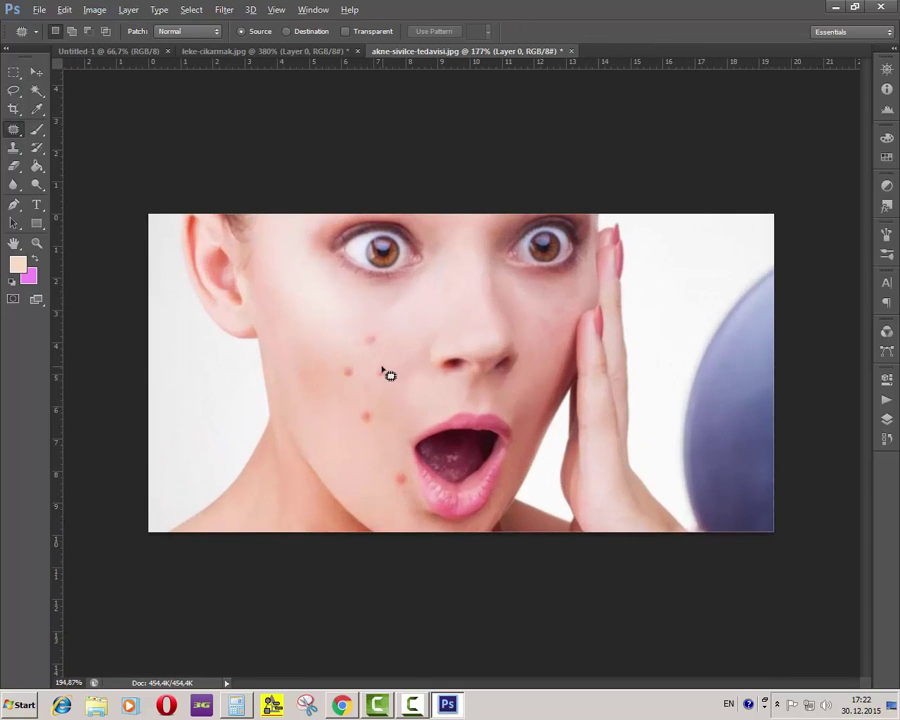
scroll(370, 360, up, 2)
scroll(356, 340, up, 2)
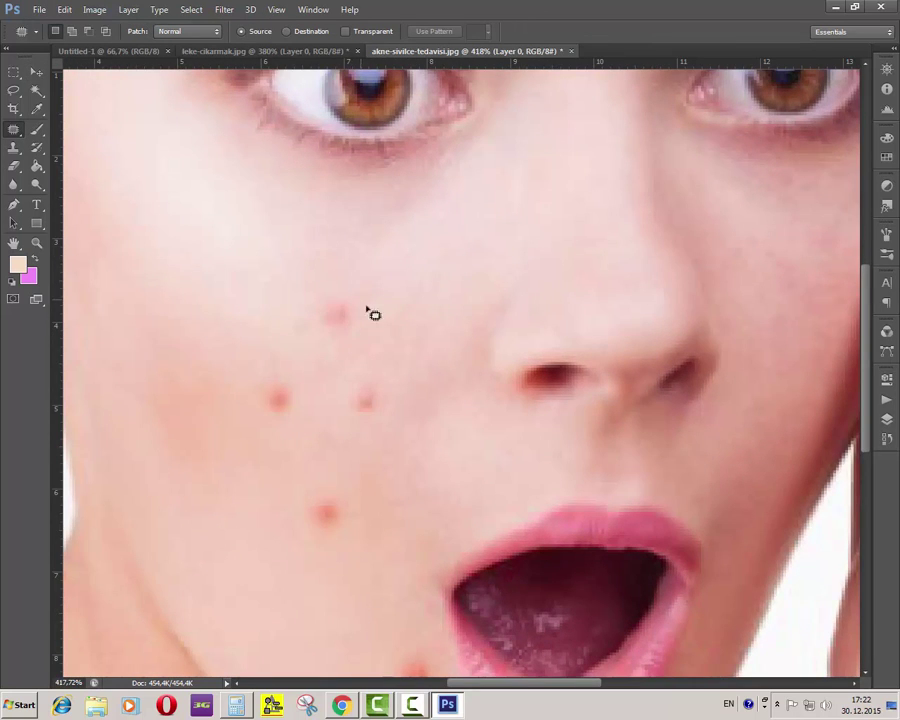
mouse_move(366, 308)
mouse_down()
mouse_move(328, 342)
mouse_move(310, 307)
mouse_move(320, 292)
mouse_move(363, 301)
mouse_move(281, 277)
mouse_up()
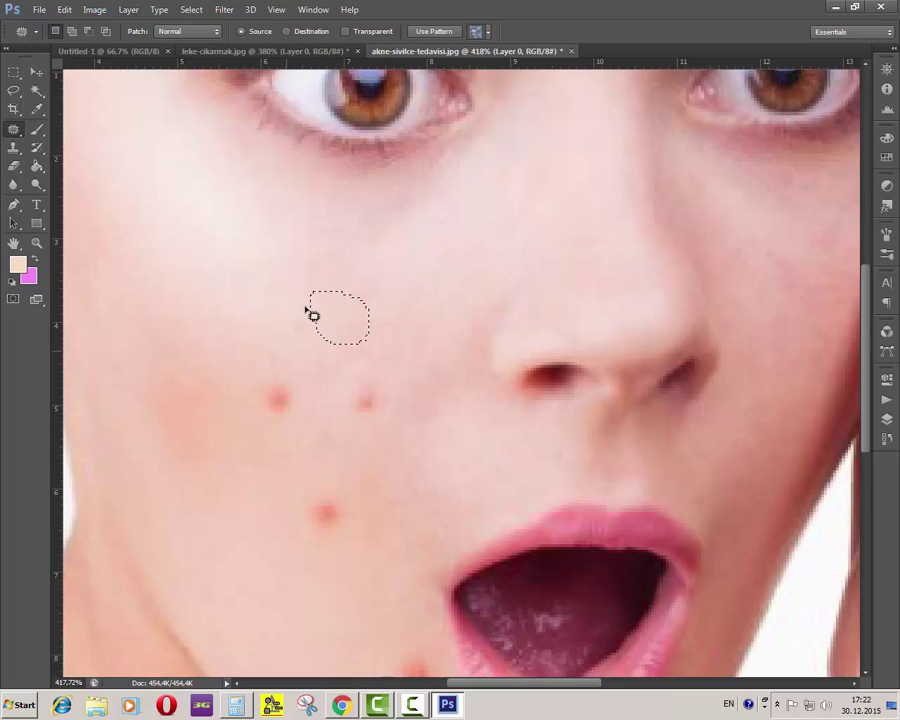
click(300, 298)
Step: Patch the two mid-cheek pimples one after the other with clear skin from higher on the cheek
scroll(440, 258, down, 1)
mouse_move(285, 335)
mouse_down()
mouse_move(306, 382)
mouse_move(275, 399)
mouse_move(249, 361)
mouse_move(265, 344)
mouse_move(293, 349)
mouse_move(260, 296)
mouse_move(262, 305)
mouse_move(286, 297)
mouse_move(269, 303)
mouse_move(288, 373)
mouse_move(218, 392)
mouse_move(247, 252)
mouse_move(238, 210)
mouse_up()
key(ctrl+d)
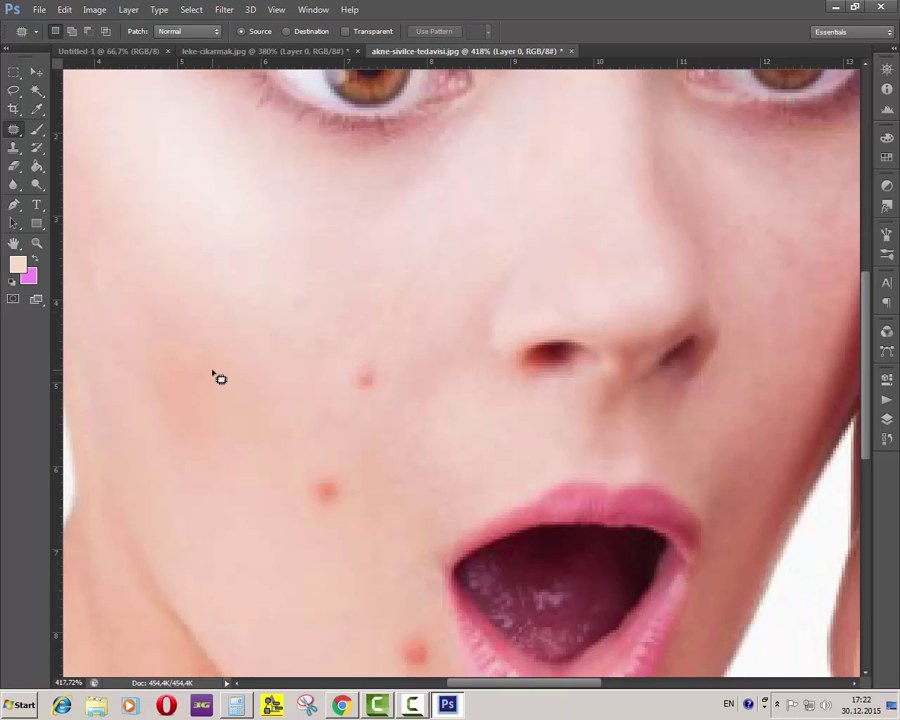
mouse_move(369, 345)
mouse_down()
mouse_move(375, 405)
mouse_move(351, 399)
mouse_move(343, 364)
mouse_move(356, 347)
mouse_move(372, 347)
mouse_move(355, 369)
mouse_move(340, 279)
mouse_move(314, 249)
mouse_move(253, 223)
mouse_up()
key(ctrl+d)
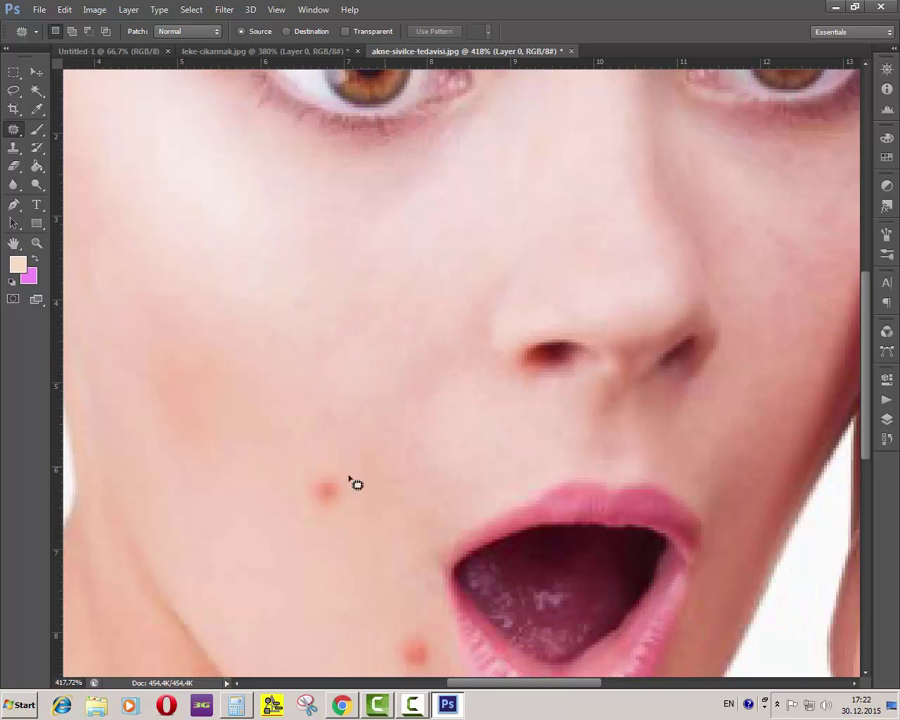
Step: Patch the lower cheek pimple and the one beside the lower lip with nearby clear skin
mouse_move(340, 461)
mouse_down()
mouse_move(336, 530)
mouse_move(298, 505)
mouse_move(298, 470)
mouse_move(344, 457)
mouse_move(345, 465)
mouse_move(308, 438)
mouse_move(277, 402)
mouse_move(335, 325)
mouse_move(370, 214)
mouse_move(278, 322)
mouse_move(240, 396)
mouse_move(268, 425)
mouse_up()
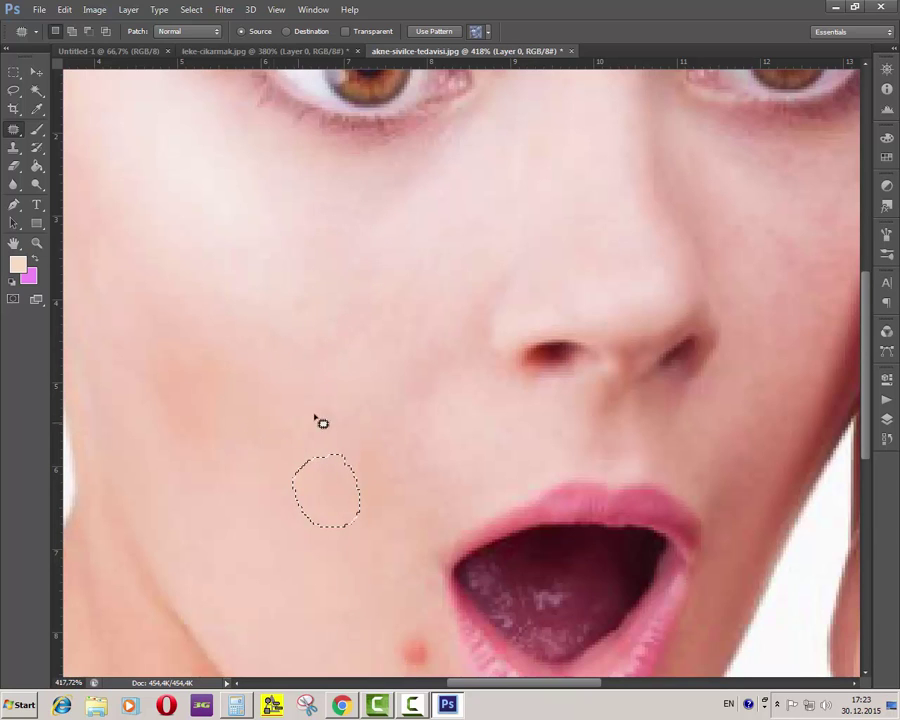
key(ctrl+d)
scroll(397, 365, down, 3)
scroll(440, 498, down, 1)
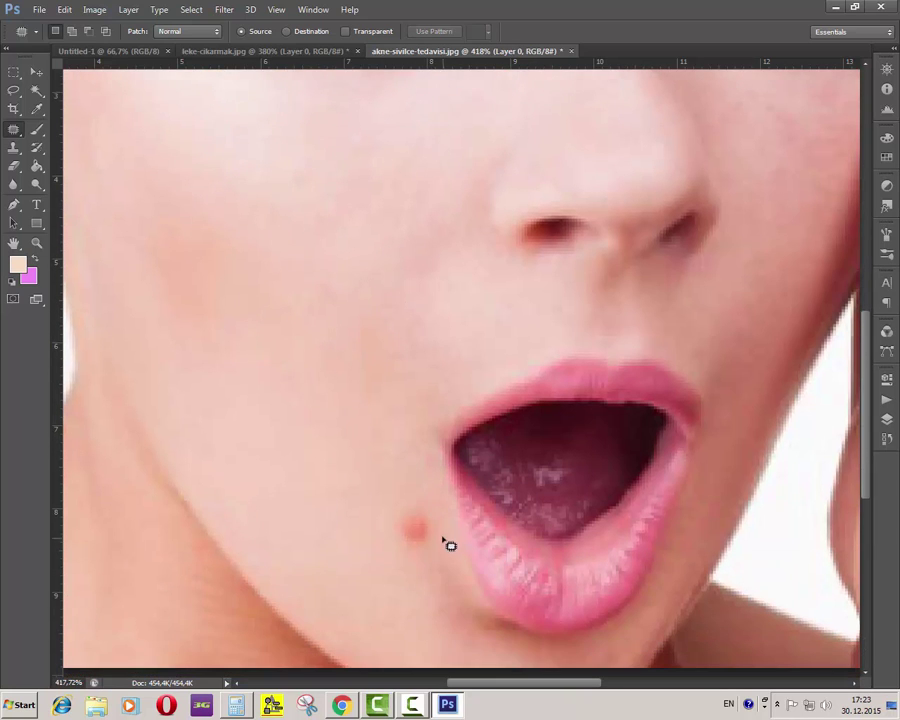
mouse_move(442, 535)
mouse_down()
mouse_move(420, 558)
mouse_move(385, 544)
mouse_move(399, 491)
mouse_move(445, 531)
mouse_move(430, 539)
mouse_move(350, 482)
mouse_up()
key(ctrl+d)
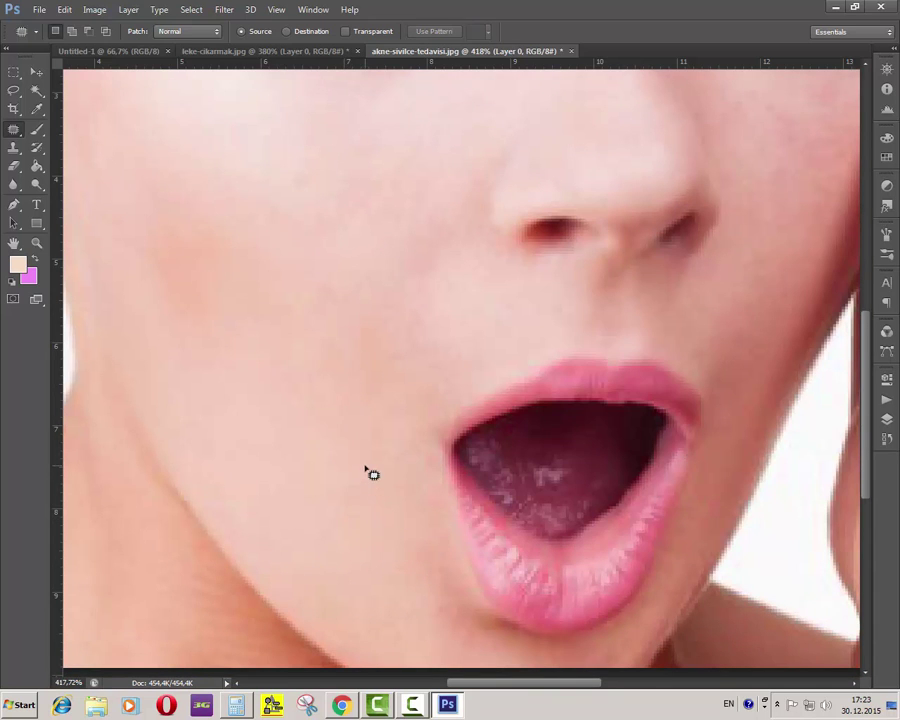
scroll(386, 430, down, 5)
scroll(444, 398, down, 3)
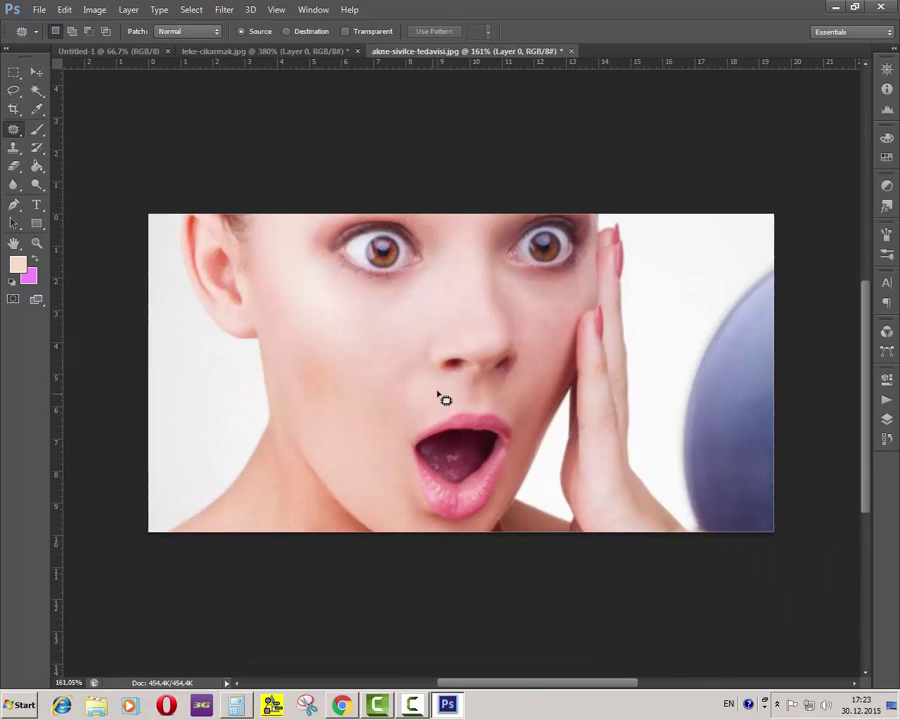
scroll(442, 303, up, 4)
scroll(490, 469, up, 2)
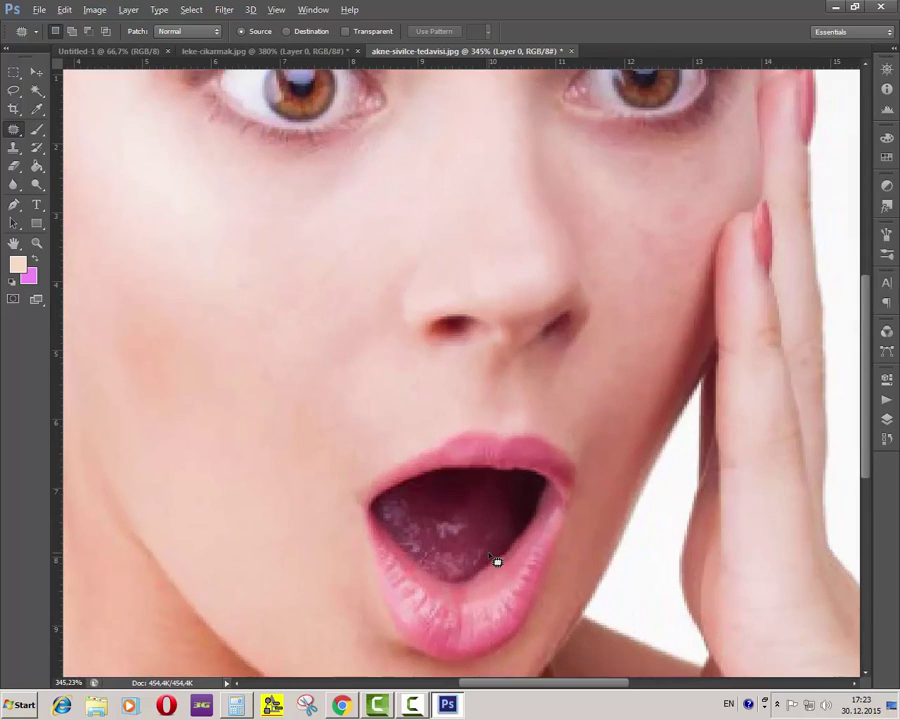
scroll(496, 558, down, 3)
click(36, 72)
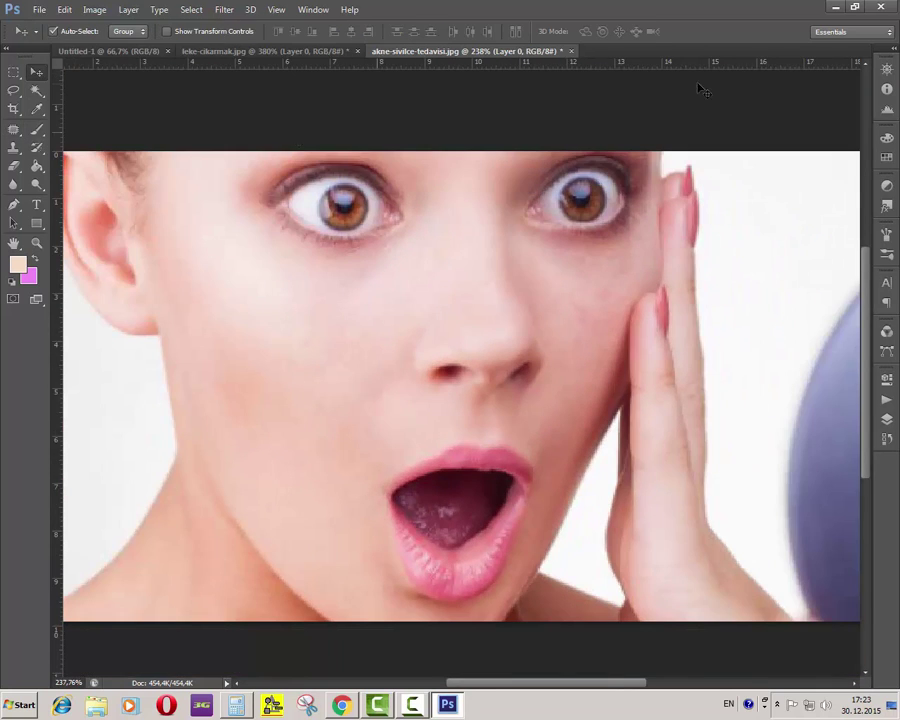
click(833, 9)
click(238, 375)
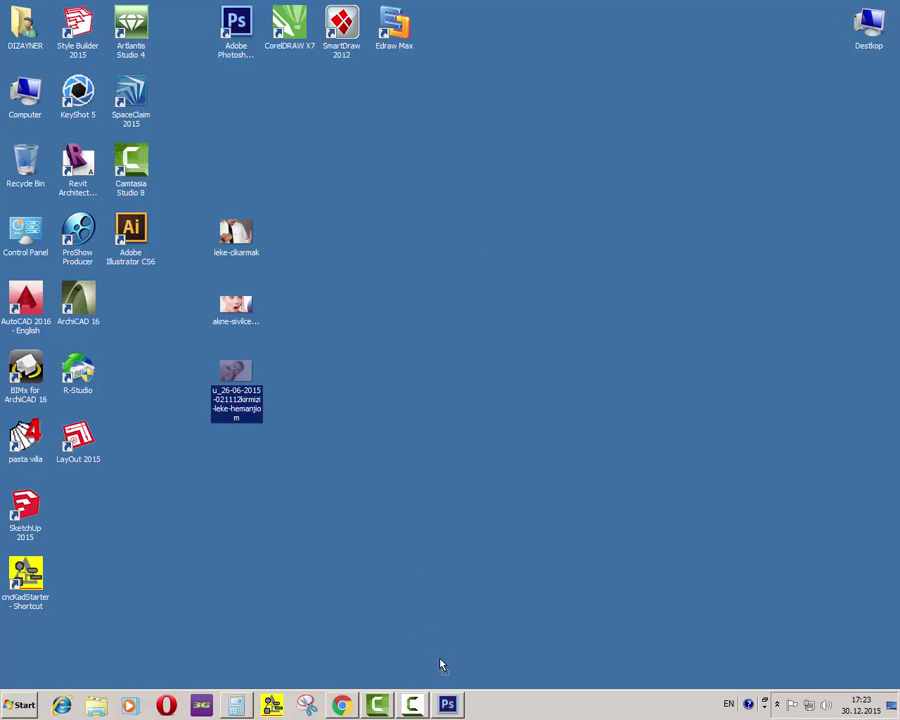
click(447, 705)
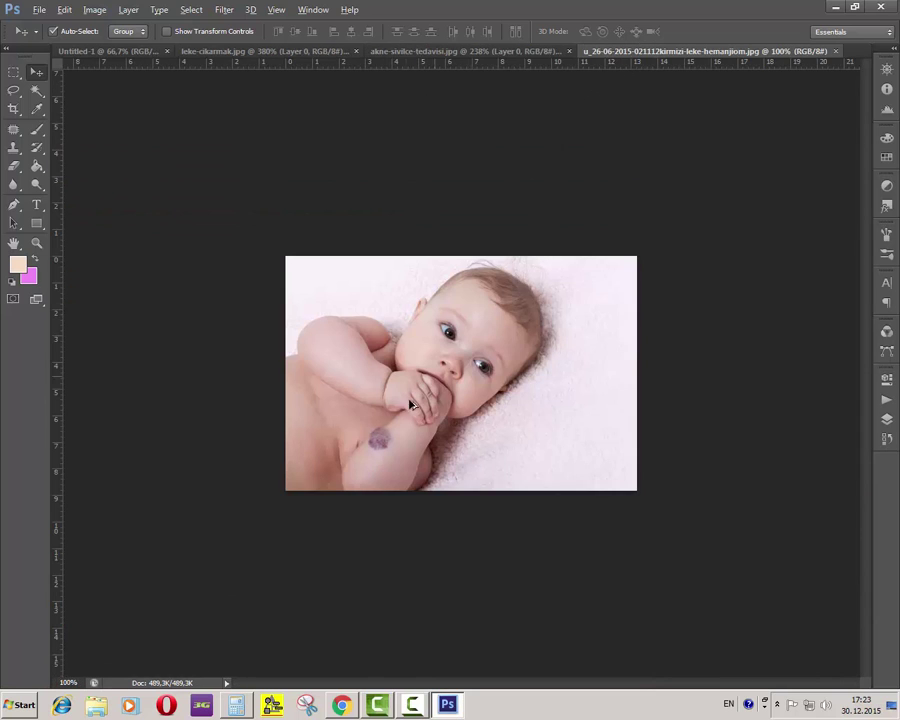
alt+scroll(410, 403, up, 10)
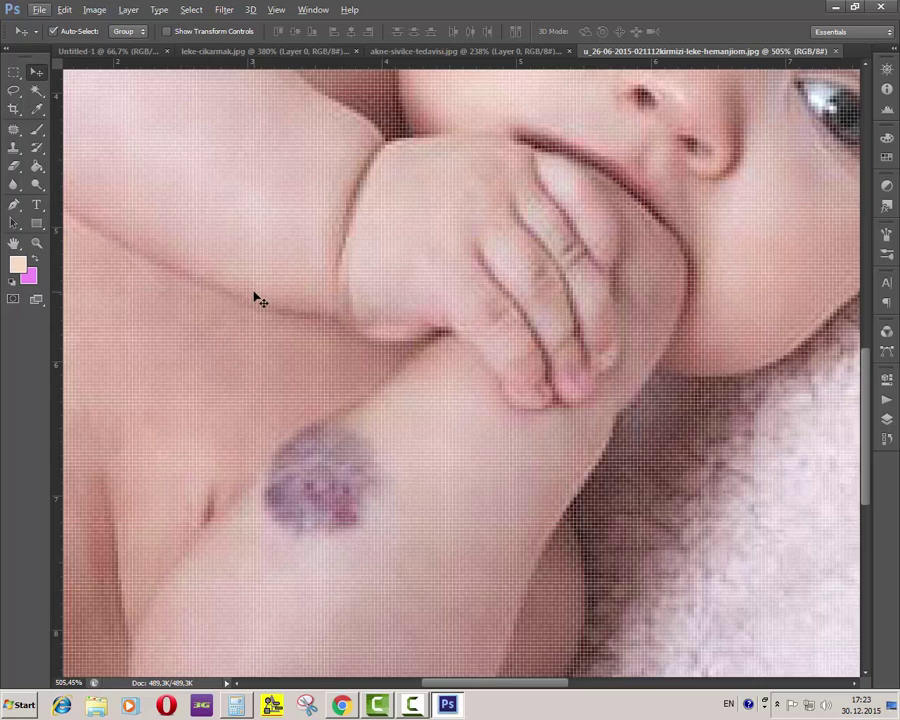
click(13, 129)
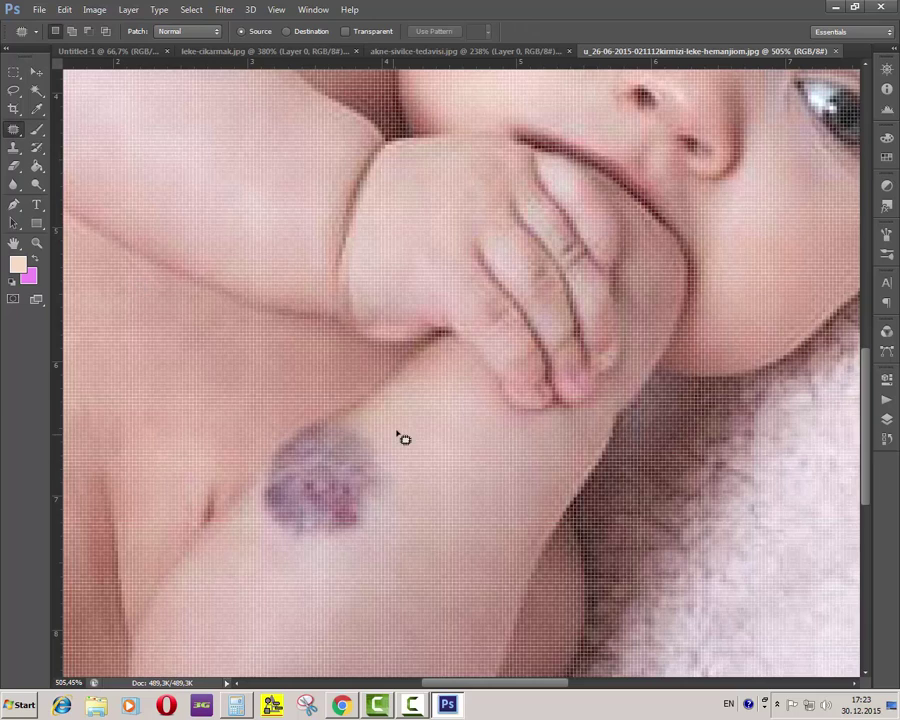
Step: Try to patch the whole purple birthmark on the baby's arm as one selection with skin from lower on the arm
mouse_move(381, 422)
mouse_down()
mouse_move(401, 473)
mouse_move(383, 532)
mouse_move(326, 549)
mouse_move(286, 548)
mouse_up()
drag(391, 432, 300, 590)
scroll(380, 375, down, 5)
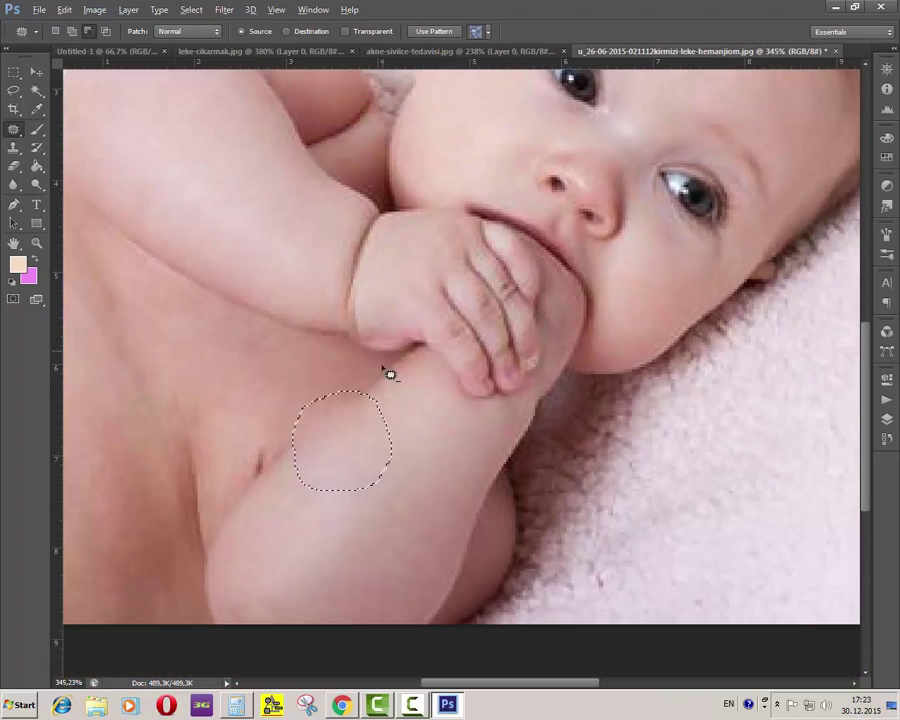
scroll(370, 500, up, 6)
scroll(386, 467, down, 2)
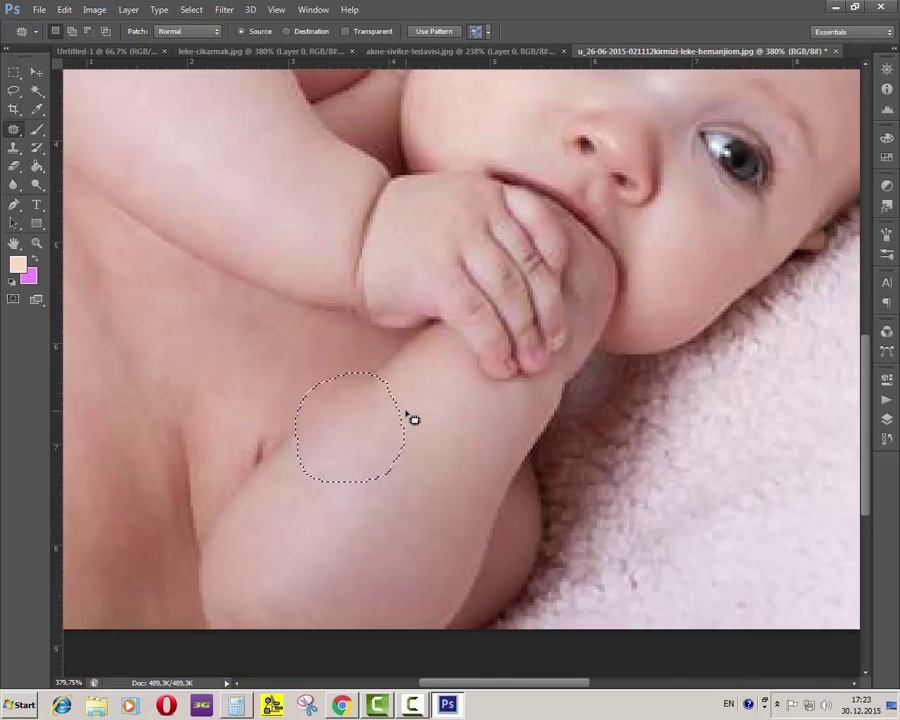
key(ctrl+z)
key(ctrl+d)
Step: Patch the purple birthmark in two overlapping sections, the lower part and the remaining upper part, with clear skin from the arm
scroll(424, 420, up, 3)
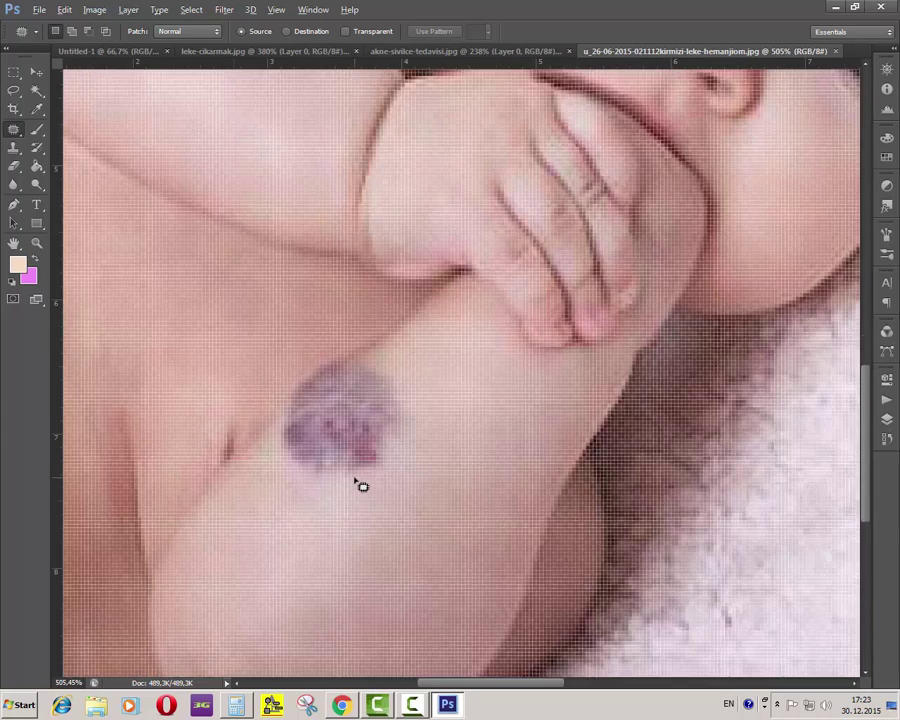
drag(441, 328, 340, 521)
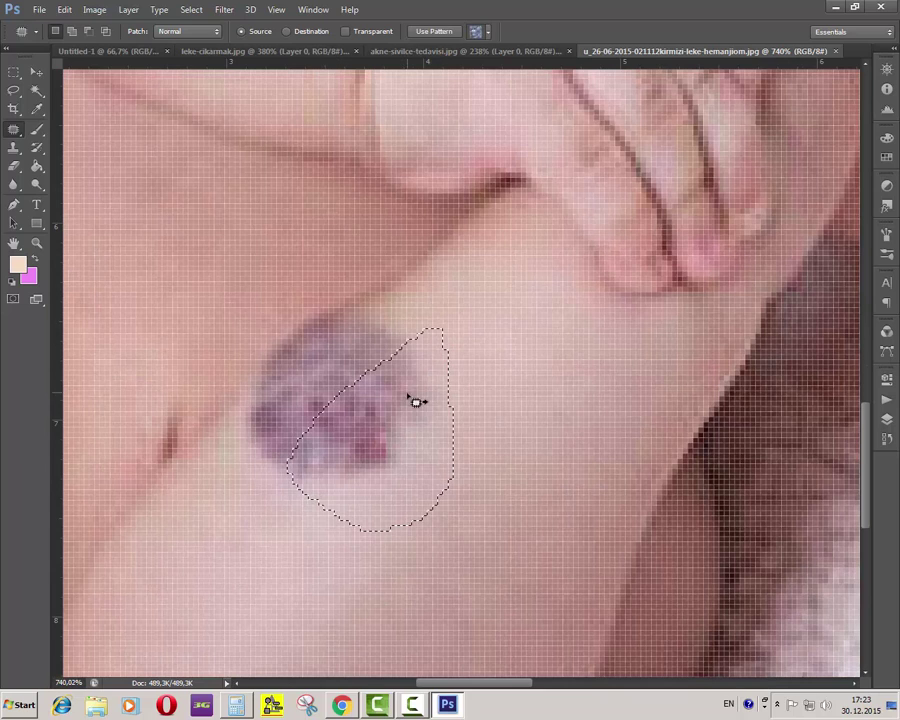
drag(414, 400, 552, 410)
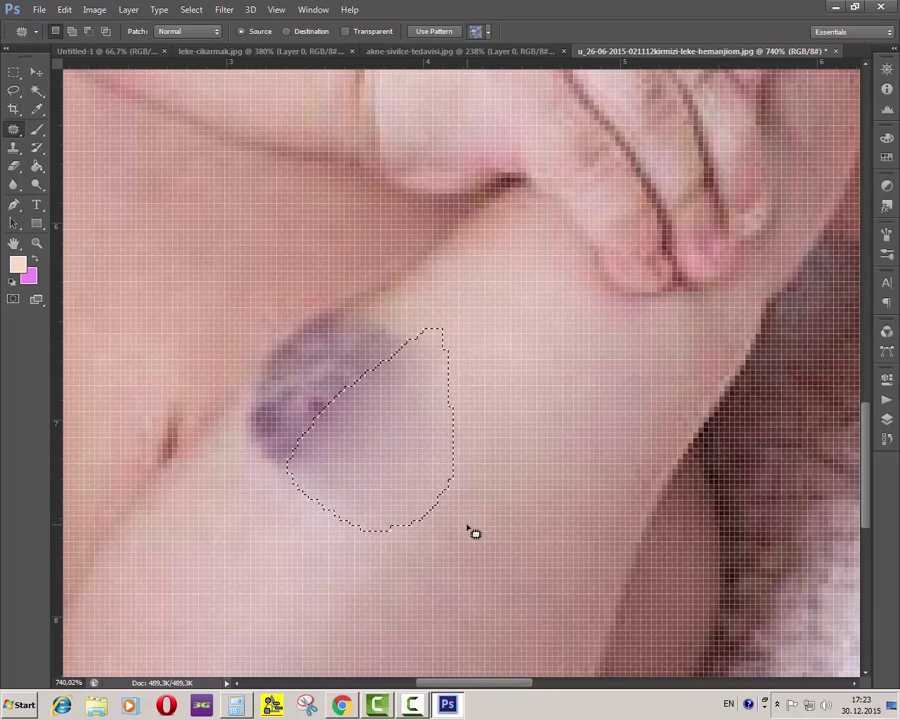
mouse_move(418, 304)
mouse_down()
mouse_move(391, 454)
mouse_move(290, 505)
mouse_move(249, 480)
mouse_move(250, 396)
mouse_up()
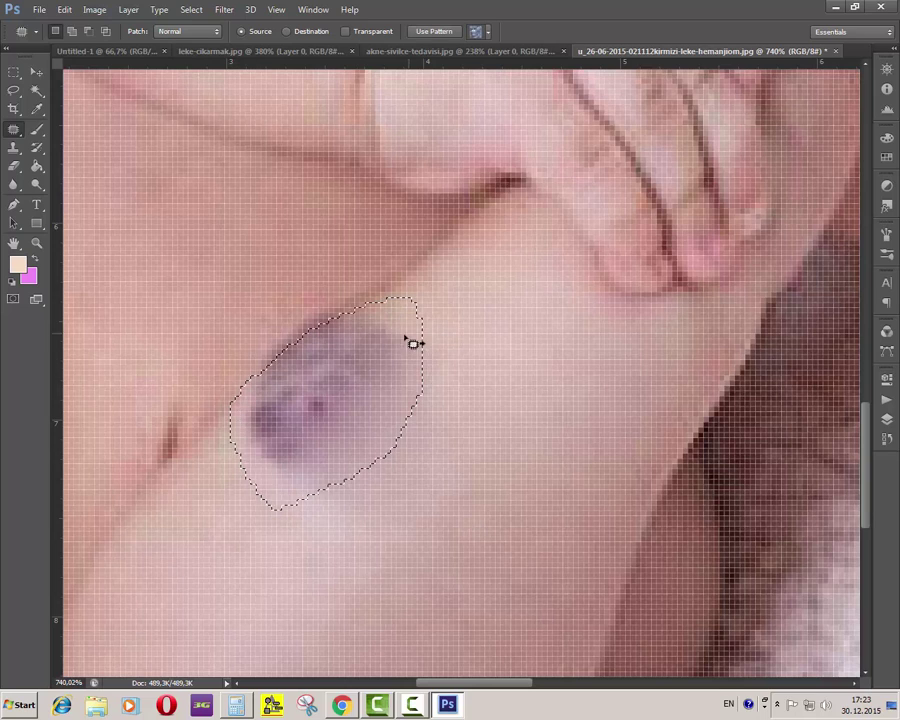
drag(412, 340, 291, 514)
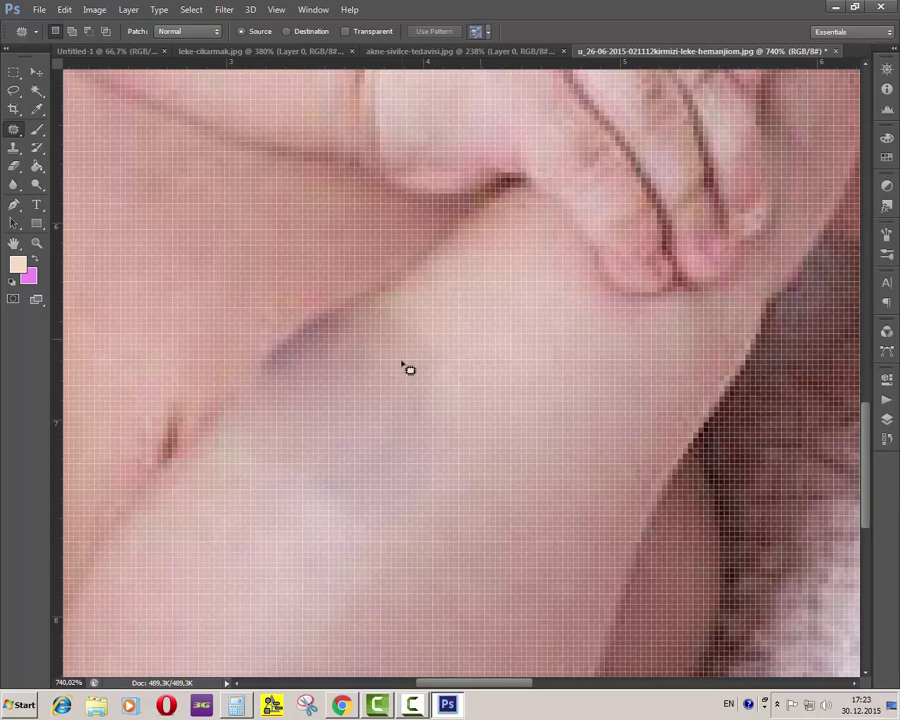
key(ctrl+d)
Step: Patch the leftover discoloration on the arm with clear arm skin and its dark upper edge with skin from the chest
click(399, 300)
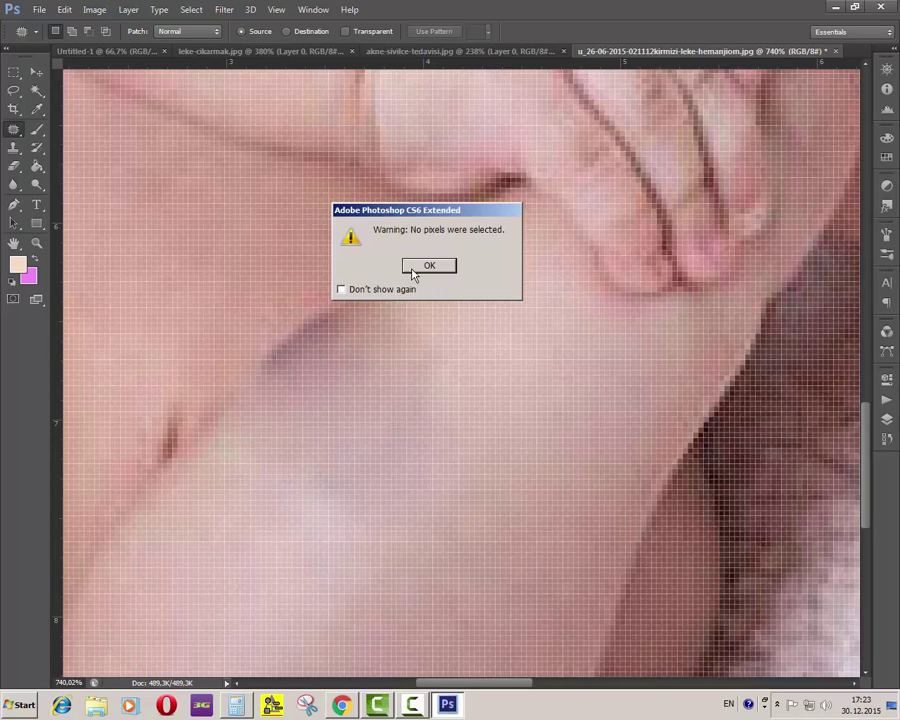
click(427, 266)
mouse_move(253, 402)
mouse_down()
mouse_move(387, 431)
mouse_move(422, 338)
mouse_move(374, 306)
mouse_move(347, 306)
mouse_move(343, 320)
mouse_move(439, 336)
mouse_move(514, 340)
mouse_up()
key(ctrl+d)
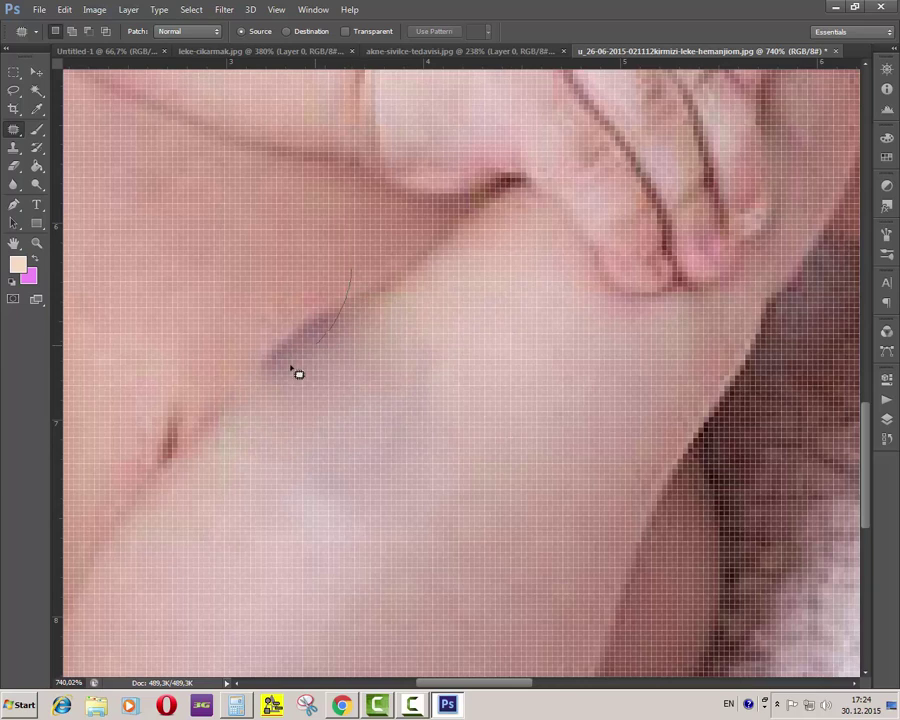
drag(302, 283, 318, 245)
mouse_move(311, 262)
mouse_down()
mouse_move(271, 261)
mouse_move(300, 258)
mouse_up()
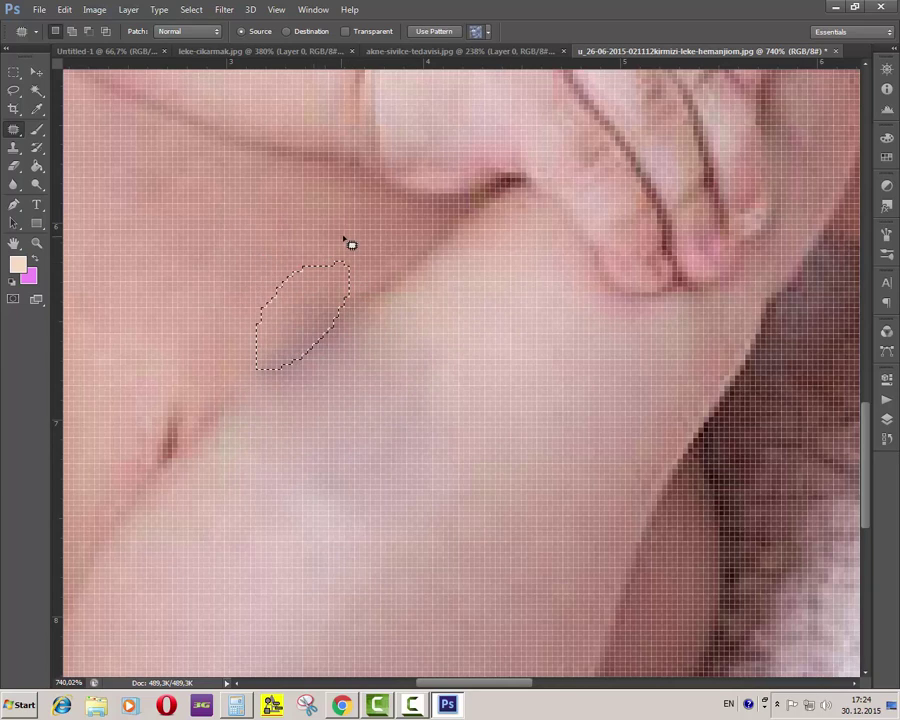
key(ctrl+d)
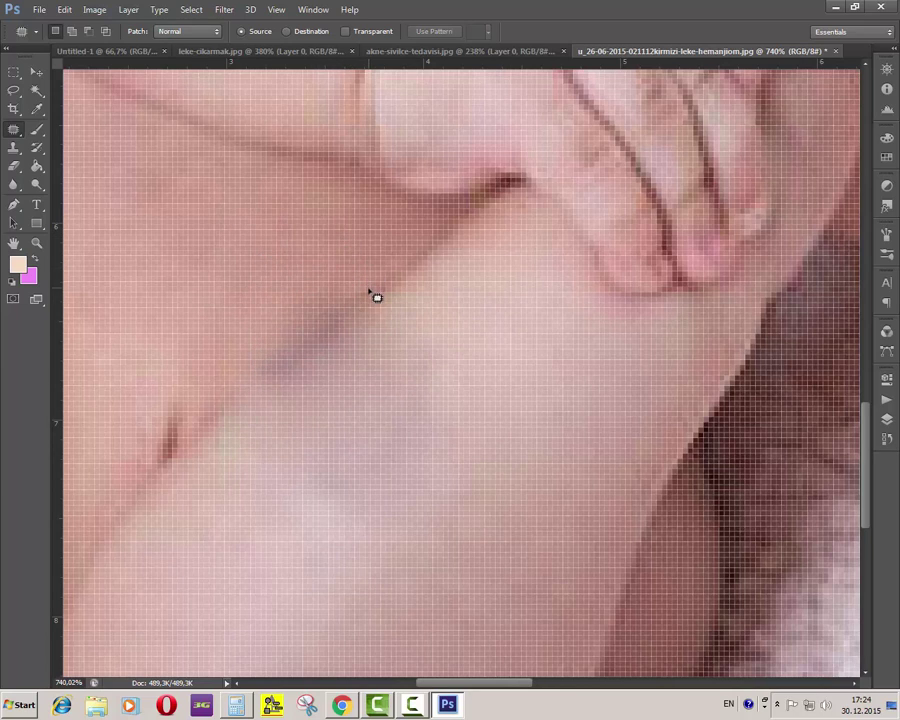
Step: Patch the remaining purple shadow along the arm-chest crease again, using chest skin above it and arm skin below it
drag(285, 302, 257, 265)
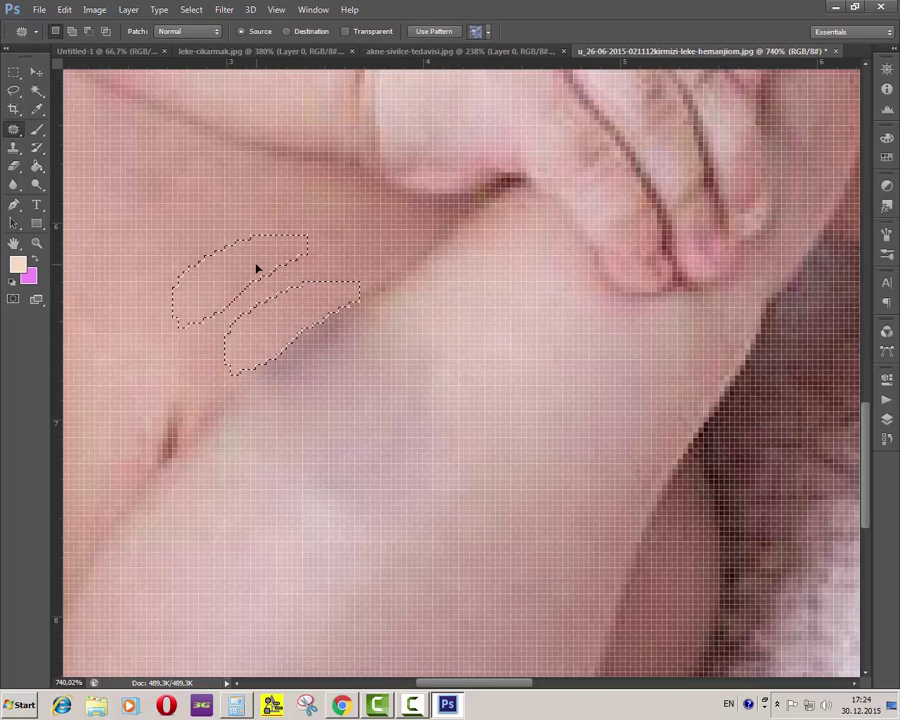
key(ctrl+d)
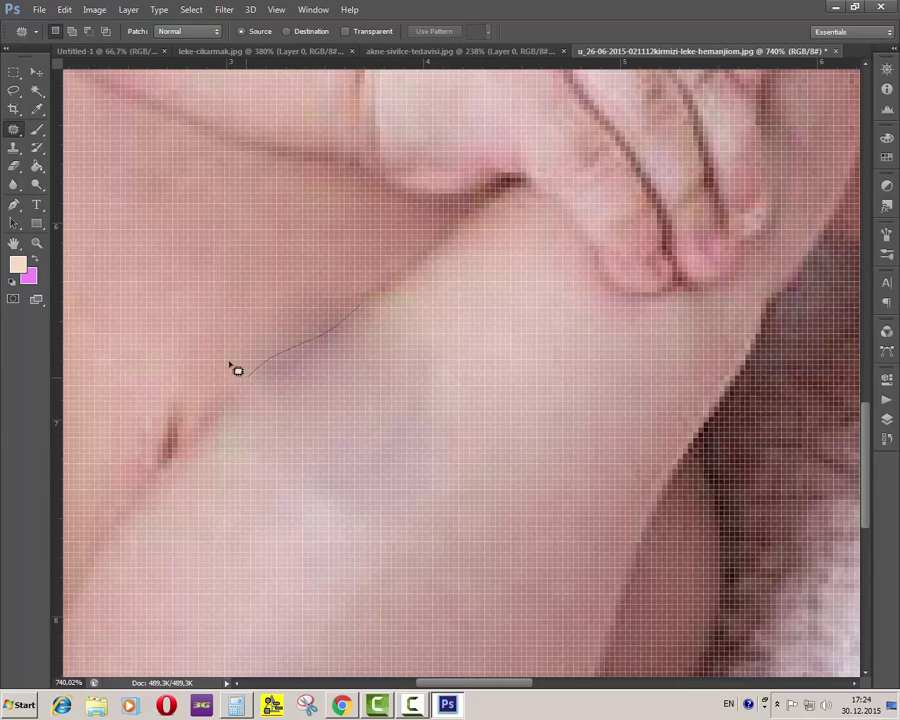
mouse_move(236, 369)
mouse_down()
mouse_move(311, 280)
mouse_move(362, 300)
mouse_move(338, 324)
mouse_up()
drag(315, 330, 250, 255)
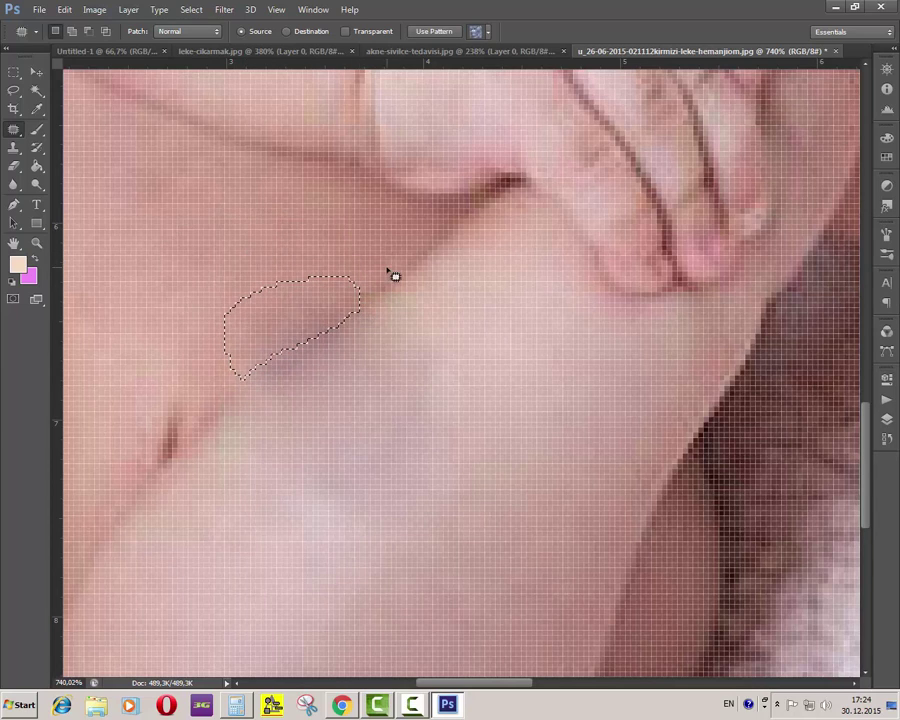
key(ctrl+d)
mouse_move(267, 397)
mouse_down()
mouse_move(318, 406)
mouse_move(419, 311)
mouse_move(374, 304)
mouse_move(364, 306)
mouse_move(463, 329)
mouse_move(497, 351)
mouse_up()
key(ctrl+d)
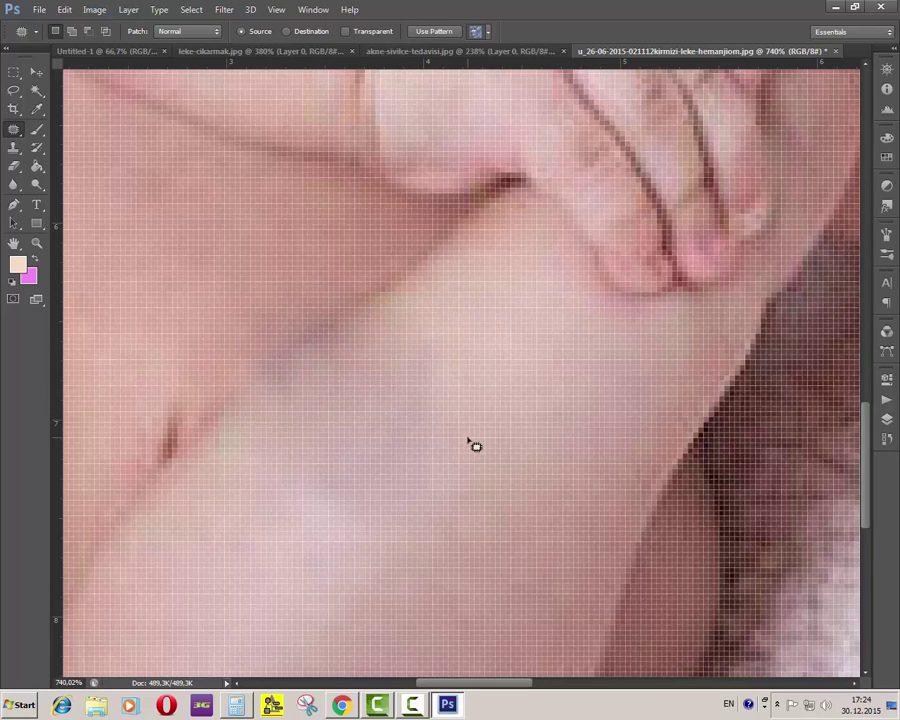
Step: Patch the purple shadow on the chest side of the arm crease with clear chest skin from above it
scroll(447, 338, down, 1)
scroll(337, 368, down, 4)
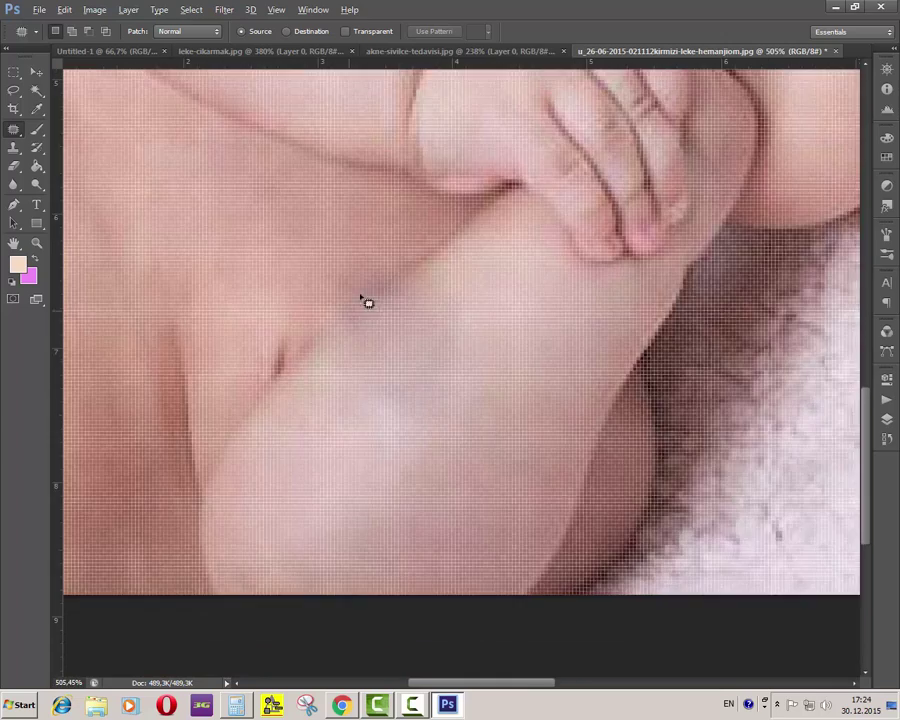
scroll(366, 301, up, 5)
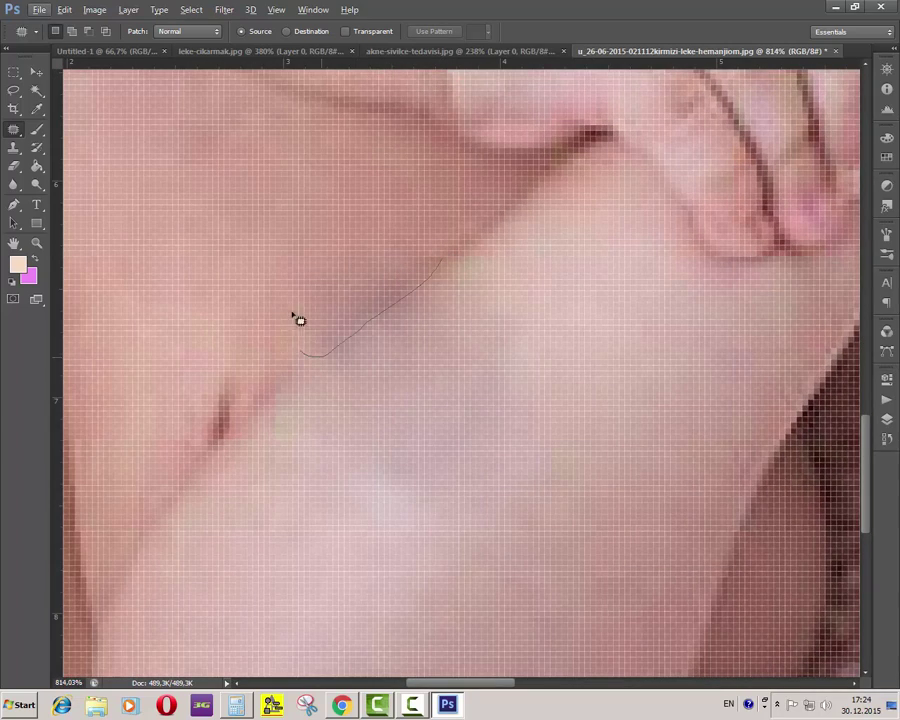
mouse_move(299, 319)
mouse_down()
mouse_move(368, 264)
mouse_move(437, 272)
mouse_up()
drag(361, 253, 317, 209)
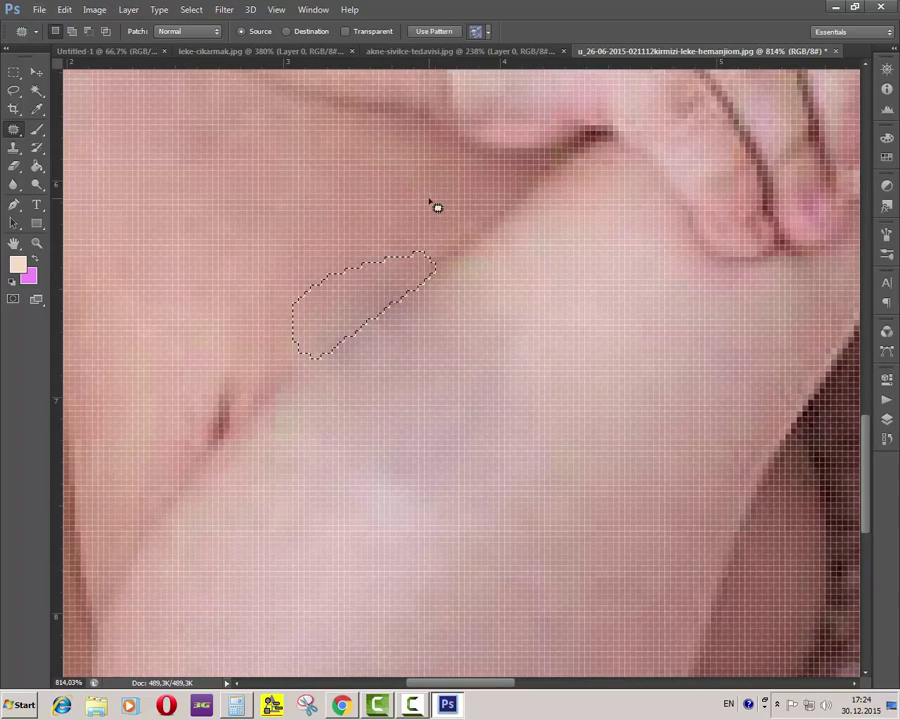
key(ctrl+d)
Step: Patch the bluish discoloration on the arm just below the crease with clear arm skin nearer the outer edge
mouse_move(308, 378)
mouse_down()
mouse_move(470, 443)
mouse_move(467, 283)
mouse_move(430, 276)
mouse_move(596, 328)
mouse_up()
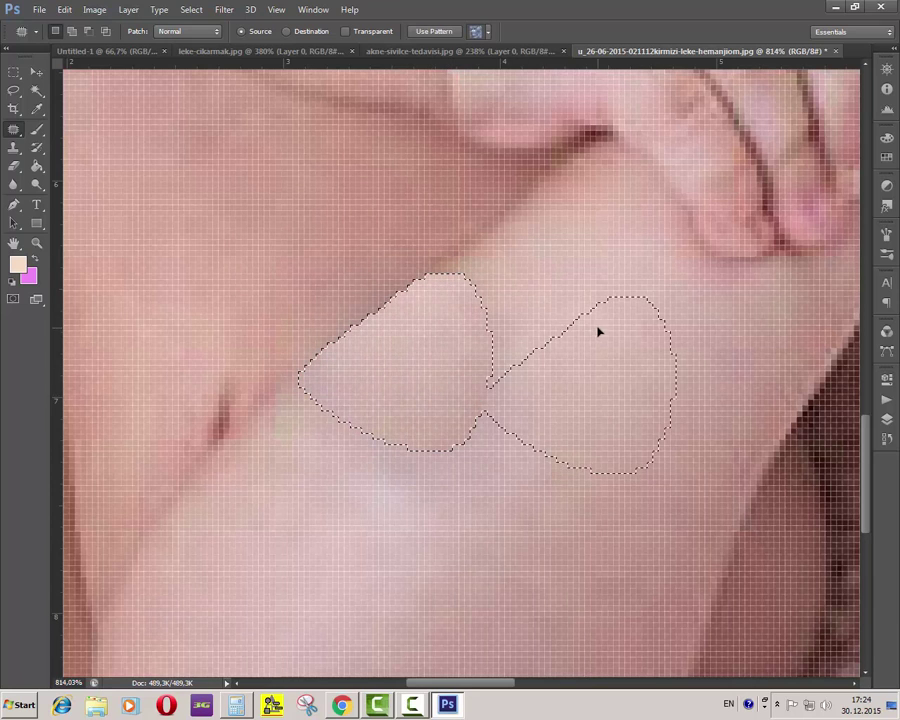
key(ctrl+d)
scroll(496, 274, down, 2)
scroll(440, 248, down, 5)
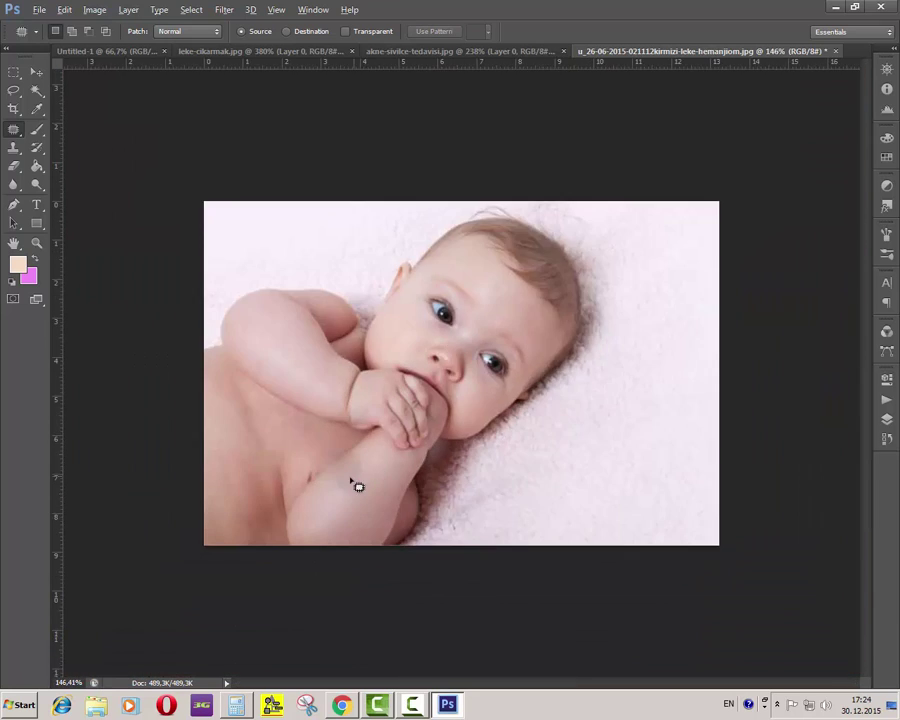
Step: Patch the uneven skin on the arm again, including the strip along the chest crease, with clear skin from the arm
scroll(240, 580, up, 3)
scroll(297, 584, up, 1)
mouse_move(408, 462)
mouse_down()
mouse_move(320, 524)
mouse_move(301, 501)
mouse_move(301, 454)
mouse_move(335, 417)
mouse_move(399, 396)
mouse_move(416, 467)
mouse_move(392, 478)
mouse_move(319, 578)
mouse_move(352, 572)
mouse_up()
key(ctrl+d)
mouse_move(399, 393)
mouse_down()
mouse_move(390, 412)
mouse_move(303, 441)
mouse_up()
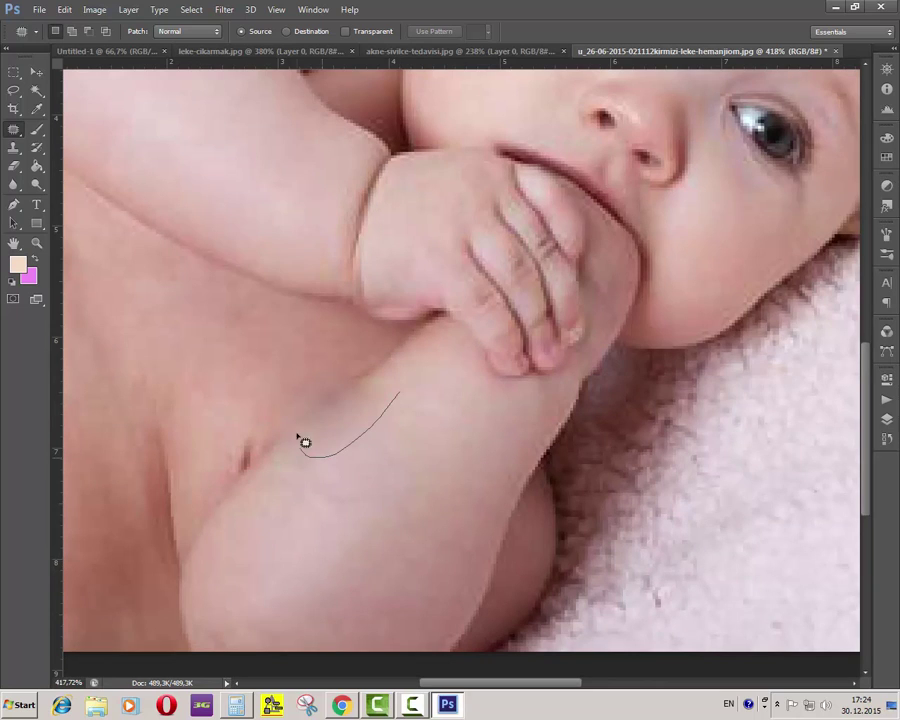
drag(399, 393, 452, 422)
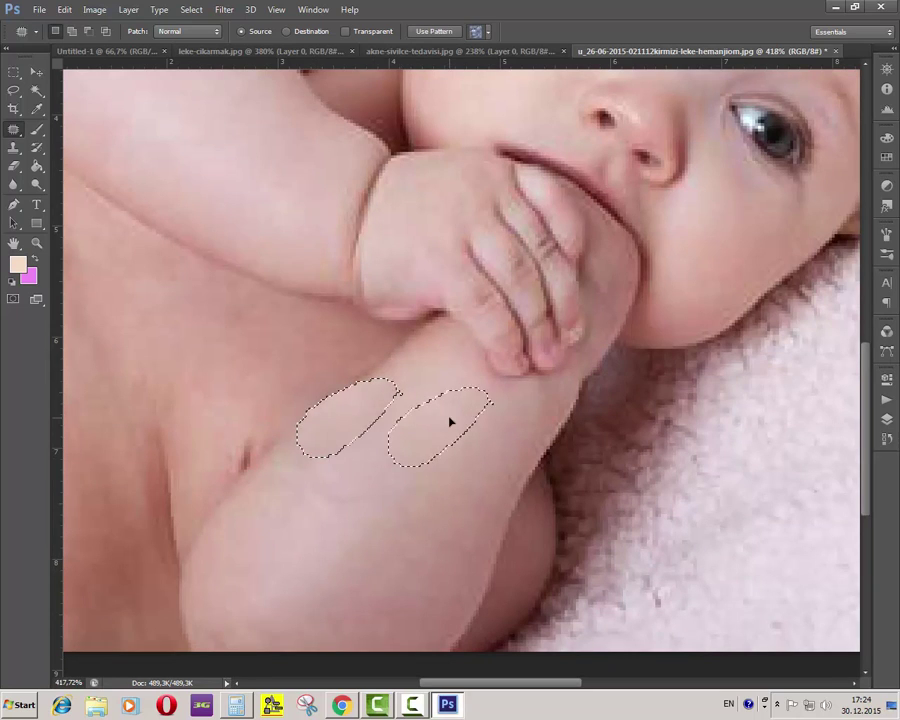
key(ctrl+d)
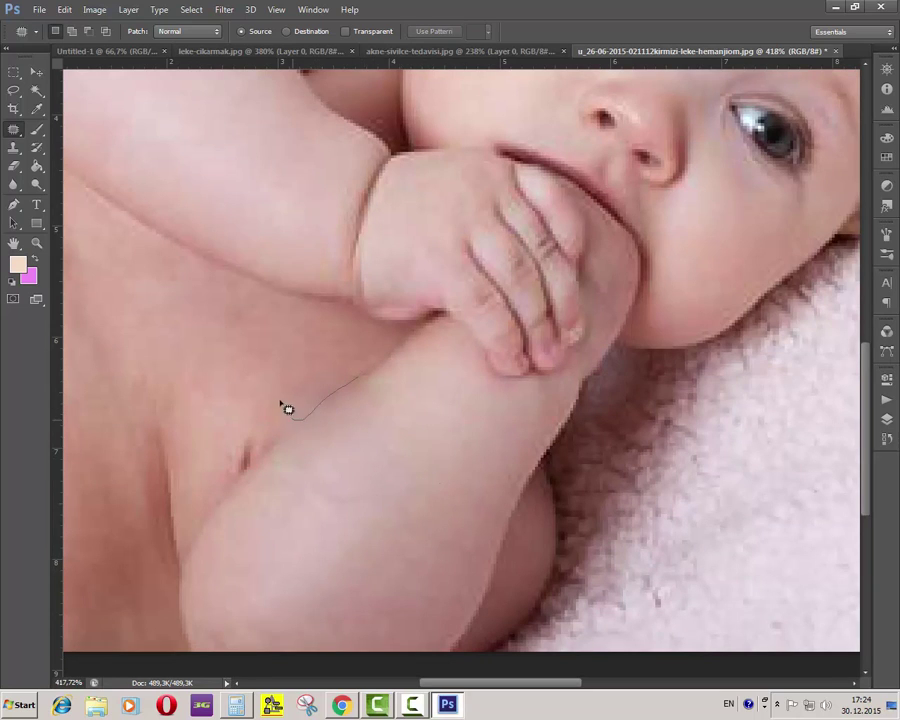
Step: Patch the faint shadow along the chest side of the crease with clear chest skin and retouch the crease once more
mouse_move(355, 386)
mouse_down()
mouse_move(287, 382)
mouse_move(309, 362)
mouse_up()
key(ctrl+d)
scroll(353, 420, up, 2)
mouse_move(280, 412)
mouse_down()
mouse_move(340, 356)
mouse_move(374, 366)
mouse_up()
key(ctrl+d)
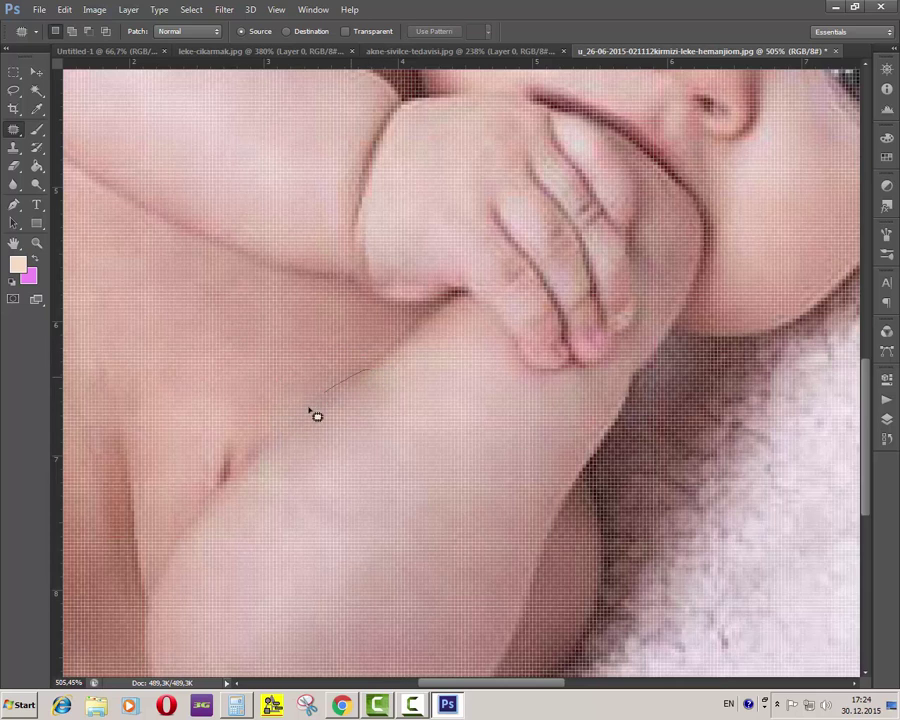
Step: Patch the last shadow on the arm beside the crease with clear arm skin and activate the Move tool
mouse_move(330, 470)
mouse_down()
mouse_move(398, 386)
mouse_move(370, 372)
mouse_up()
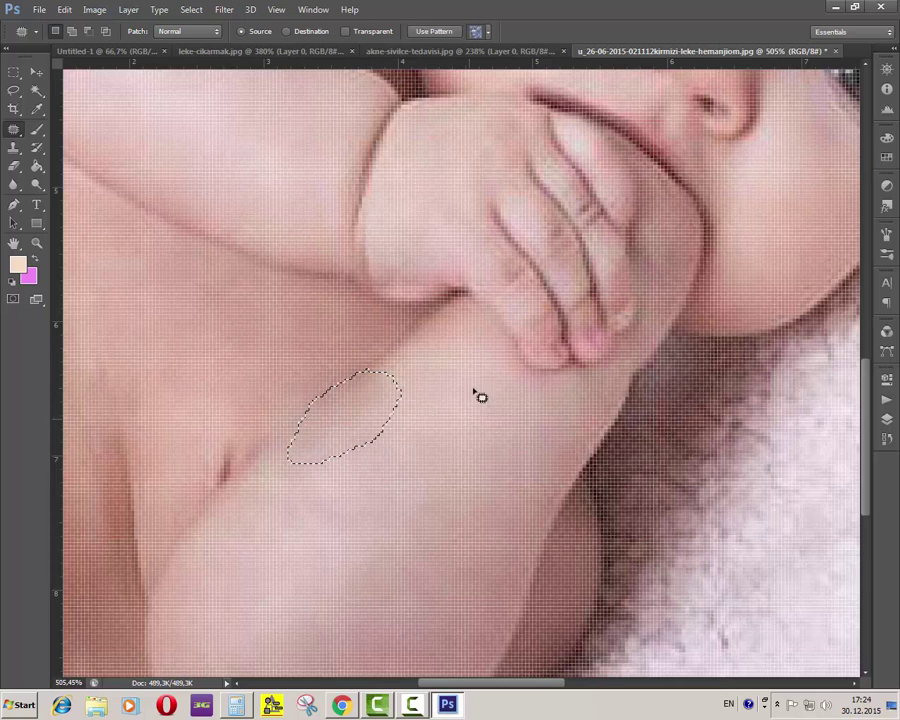
key(ctrl+d)
scroll(446, 318, down, 5)
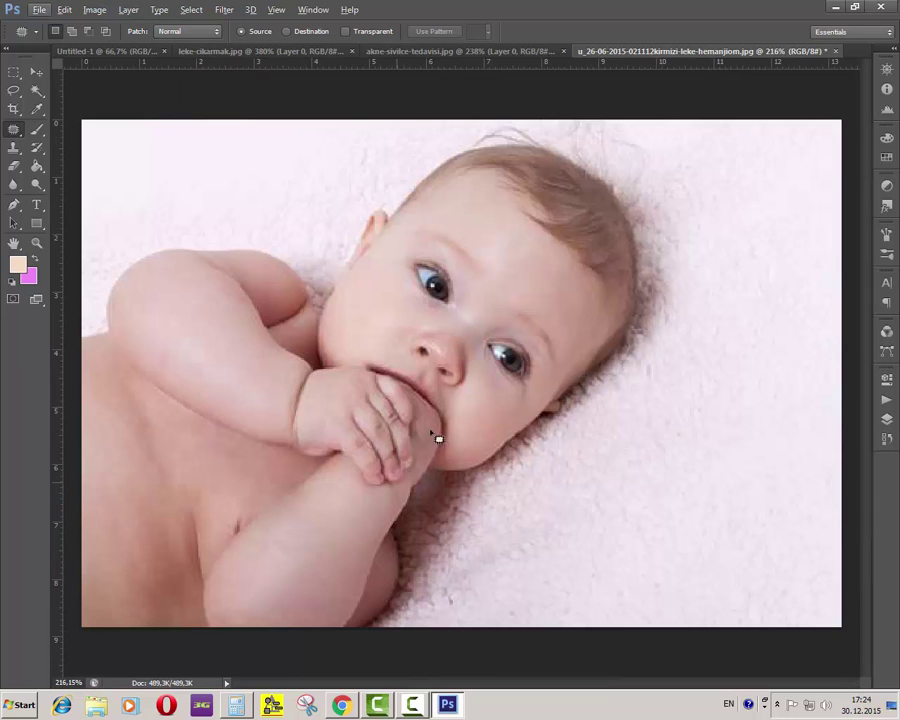
scroll(326, 542, up, 1)
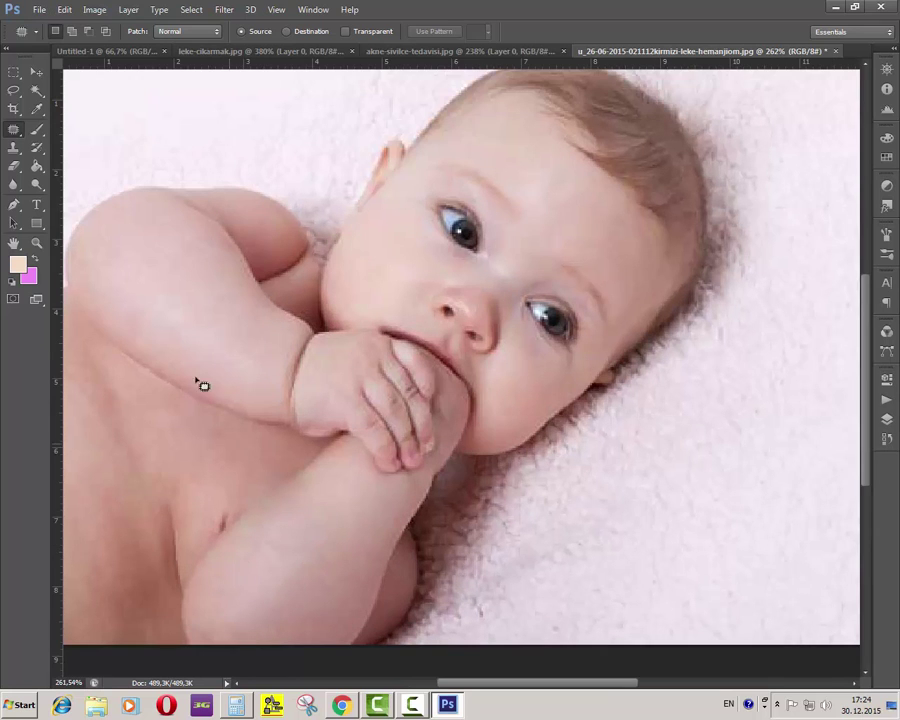
click(36, 72)
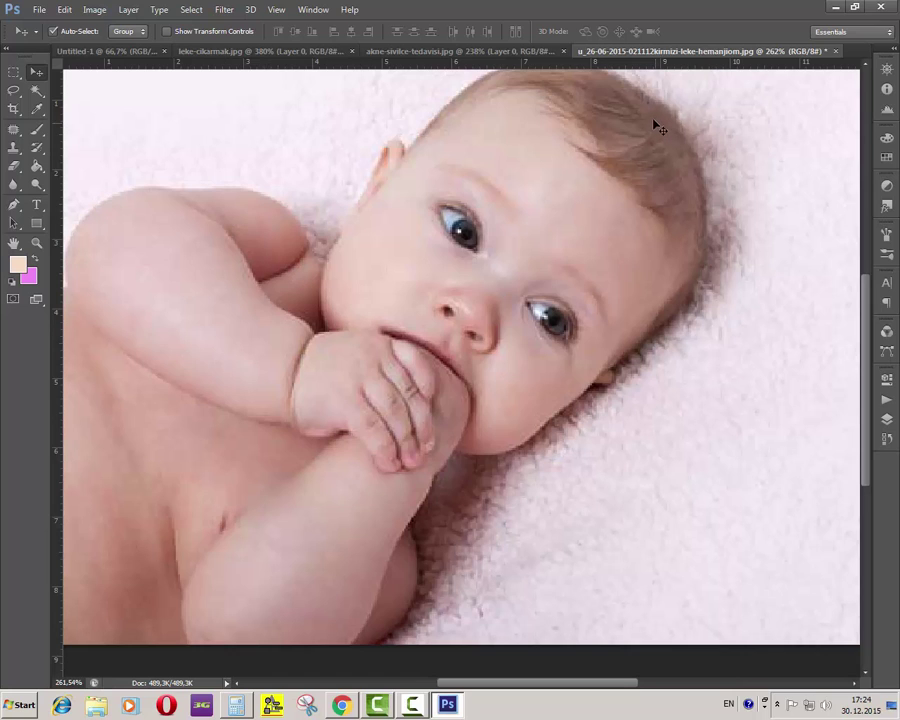
Step: Switch to the desktop, move the three photo files beside the ArchiCAD 16 column and place the Adobe Illustrator CS6 shortcut below Photoshop
click(835, 7)
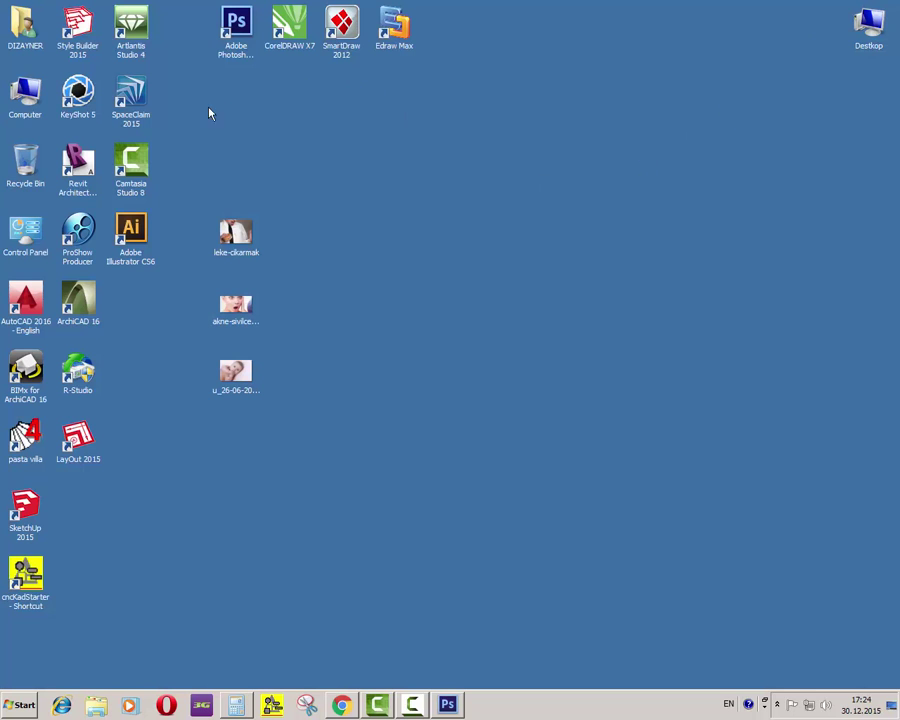
drag(205, 205, 279, 365)
drag(243, 243, 137, 317)
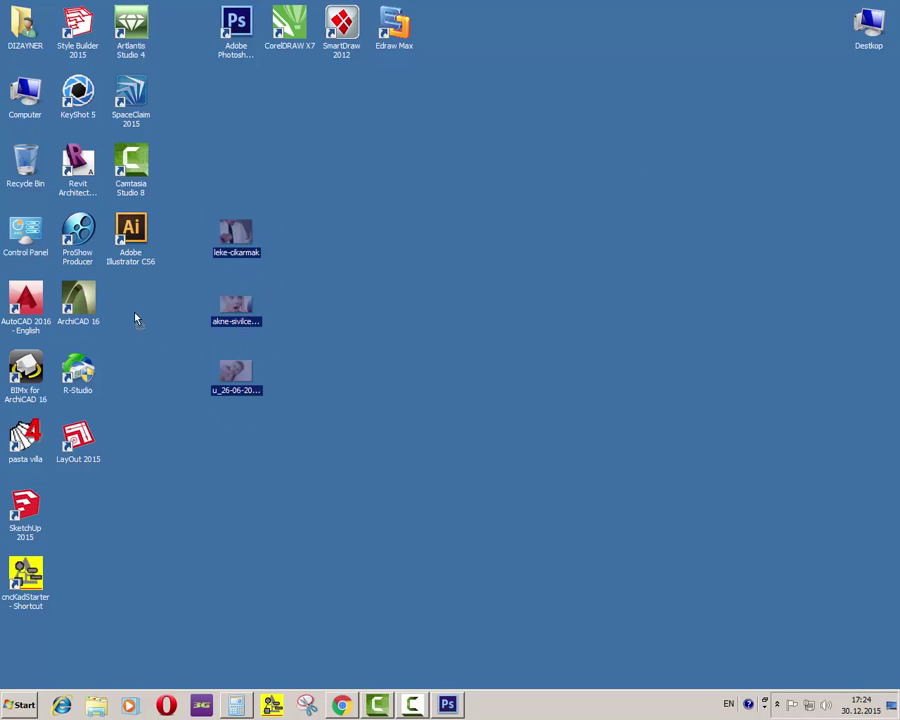
click(277, 204)
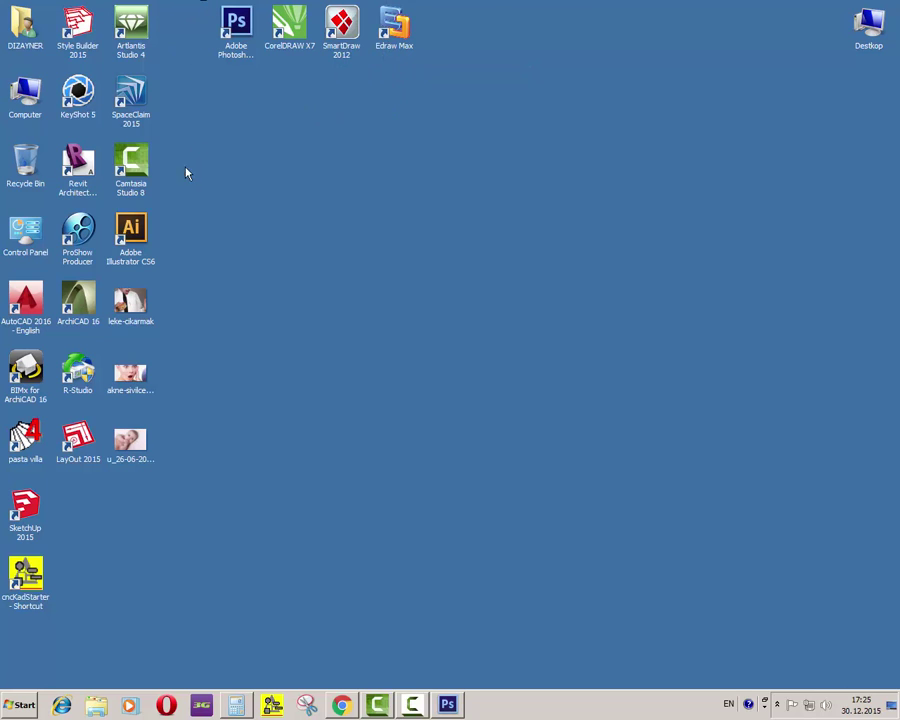
click(139, 236)
drag(240, 91, 241, 92)
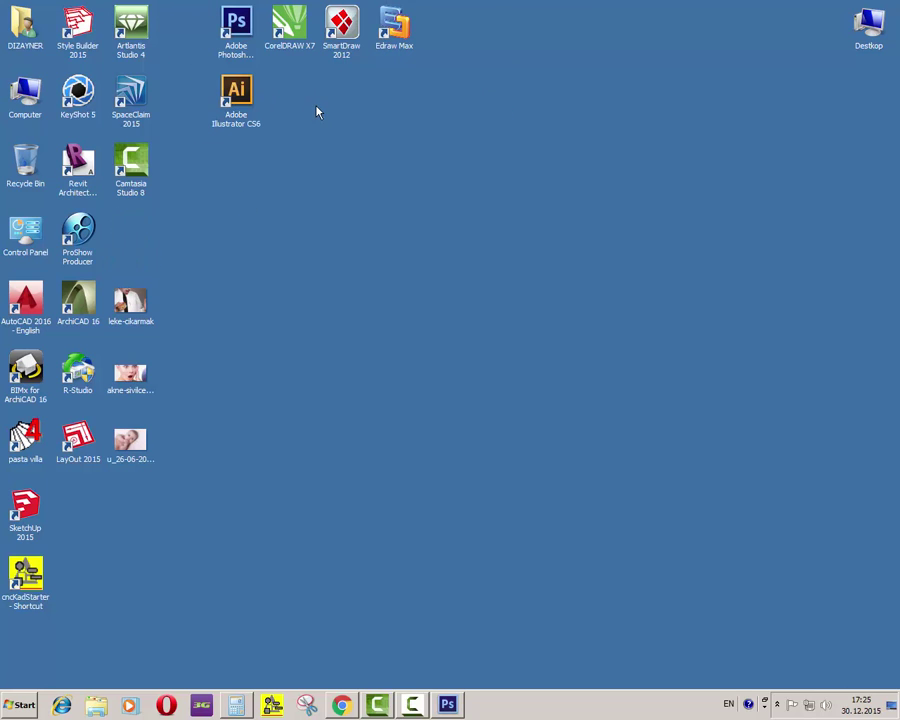
drag(179, 2, 478, 177)
click(212, 50)
drag(194, 7, 436, 184)
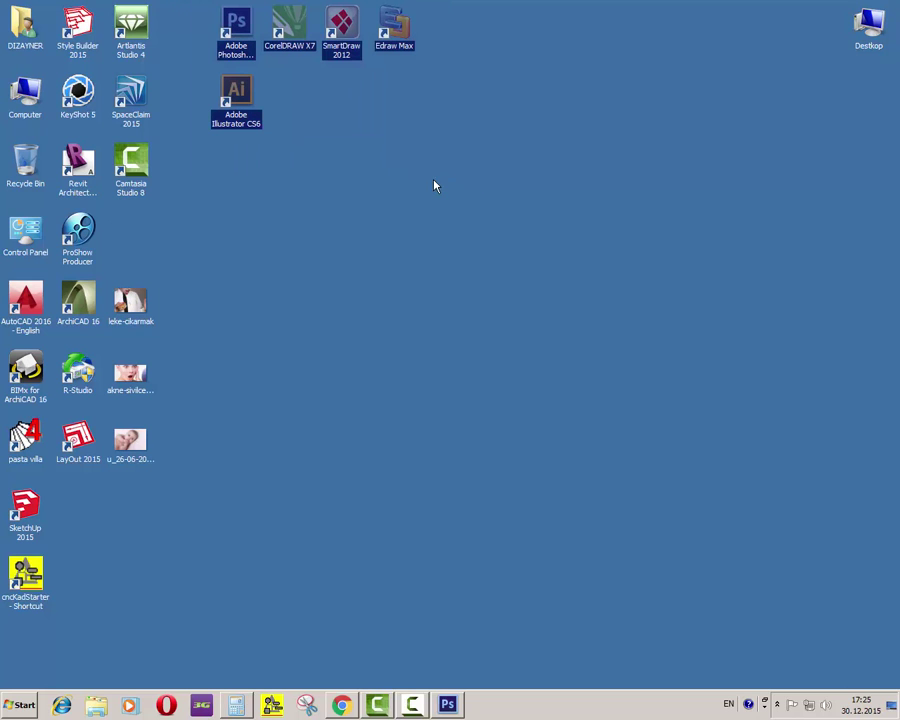
click(294, 163)
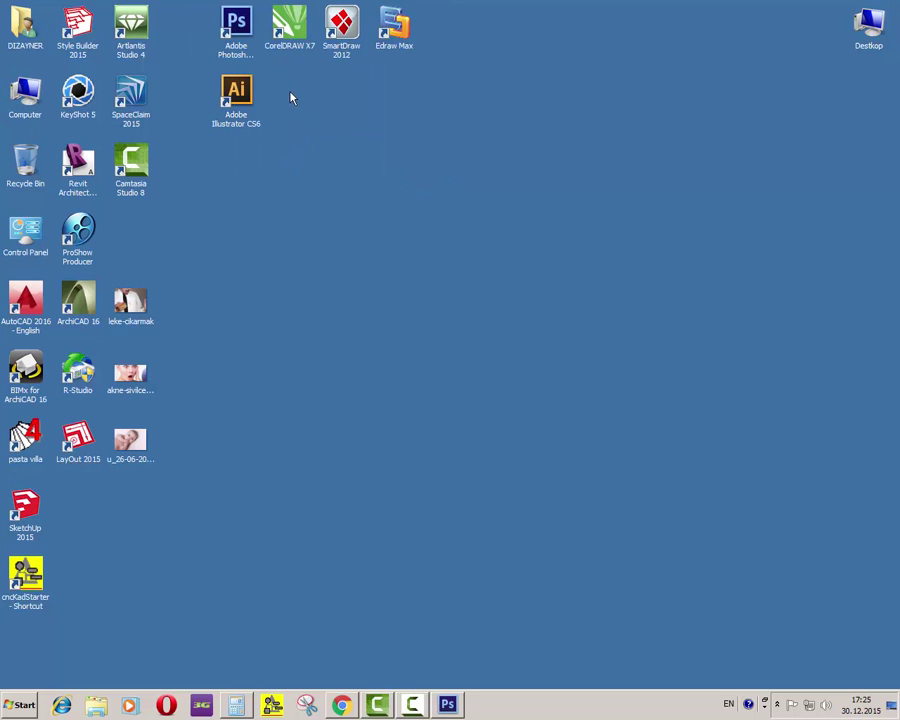
drag(185, 11, 400, 177)
click(237, 63)
drag(187, 1, 446, 183)
click(325, 165)
drag(193, 2, 387, 178)
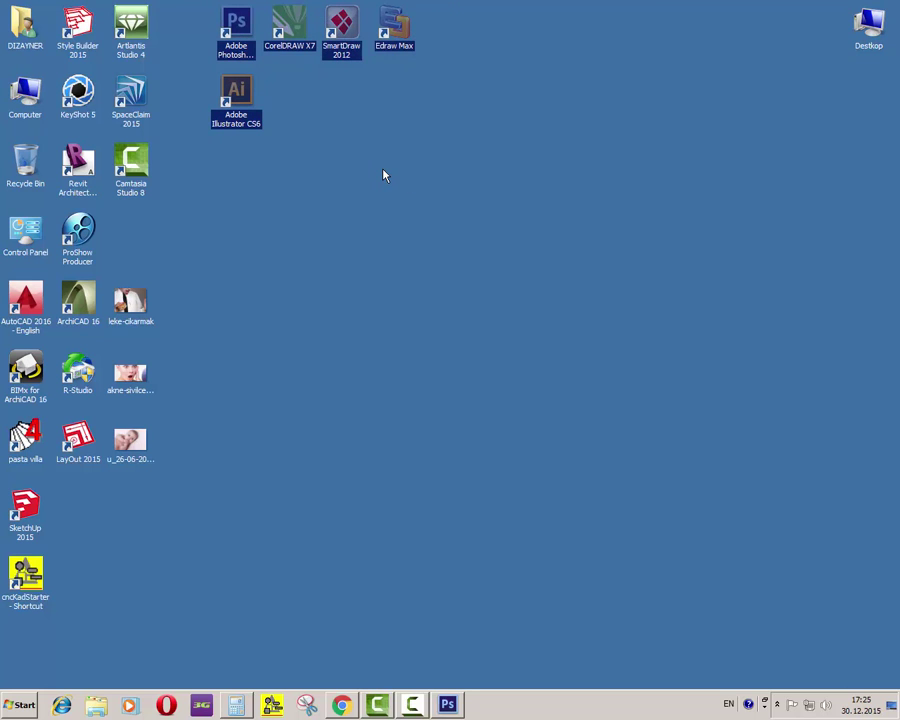
drag(193, 9, 388, 179)
drag(197, 4, 360, 189)
click(198, 26)
drag(193, 2, 416, 255)
click(257, 410)
drag(214, 454, 145, 310)
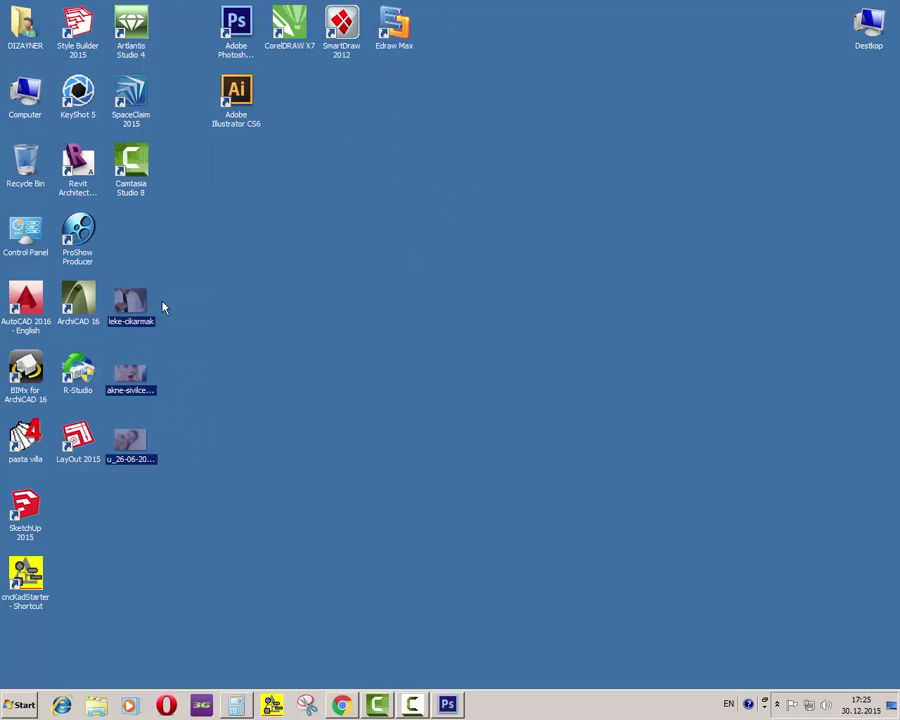
click(209, 503)
drag(197, 490, 132, 307)
click(236, 371)
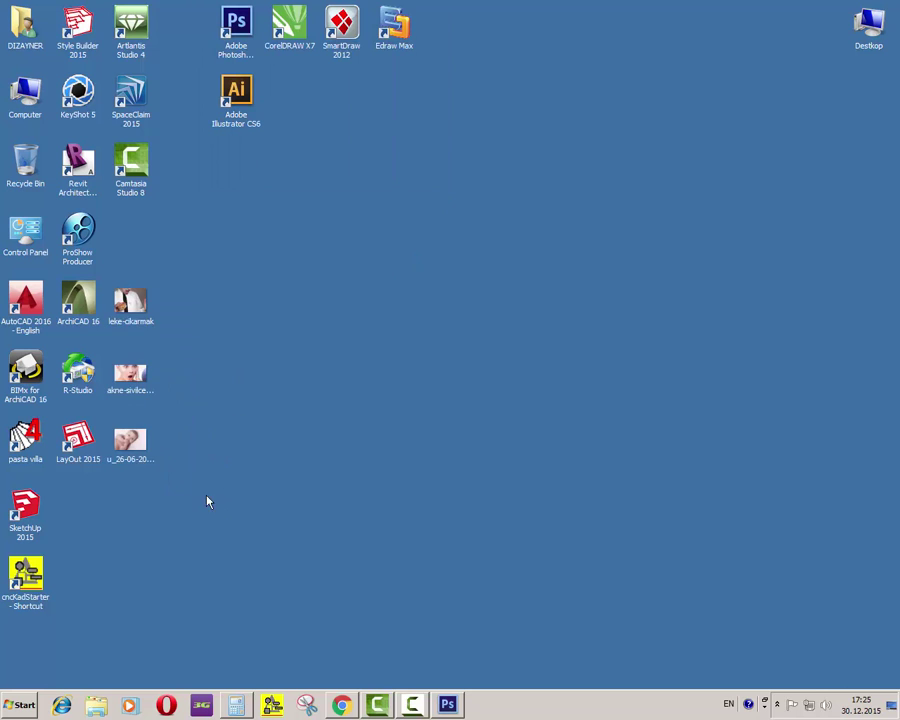
drag(207, 496, 112, 312)
click(200, 380)
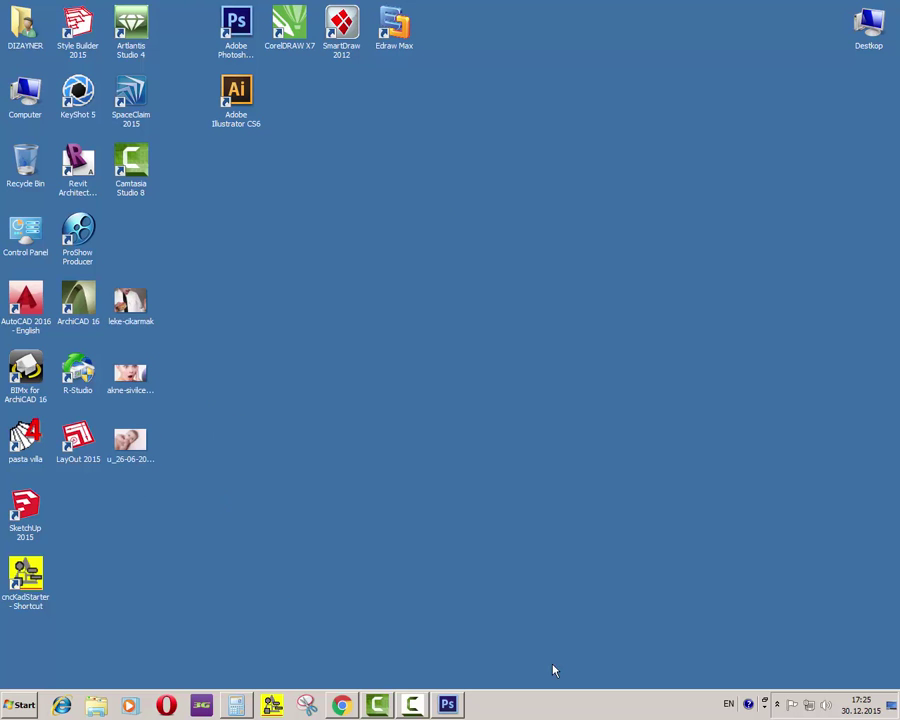
click(411, 705)
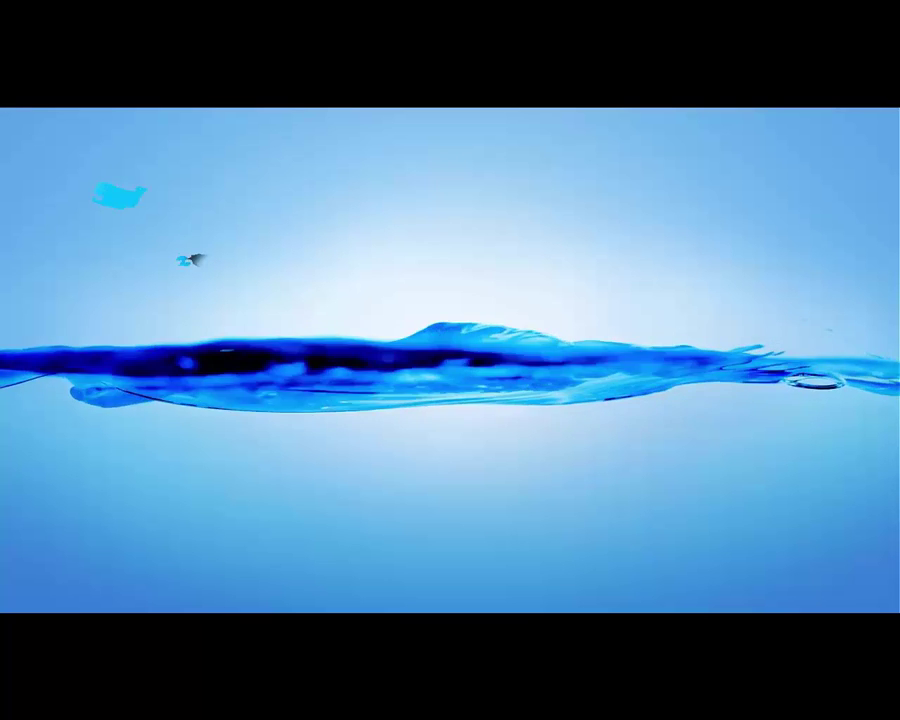